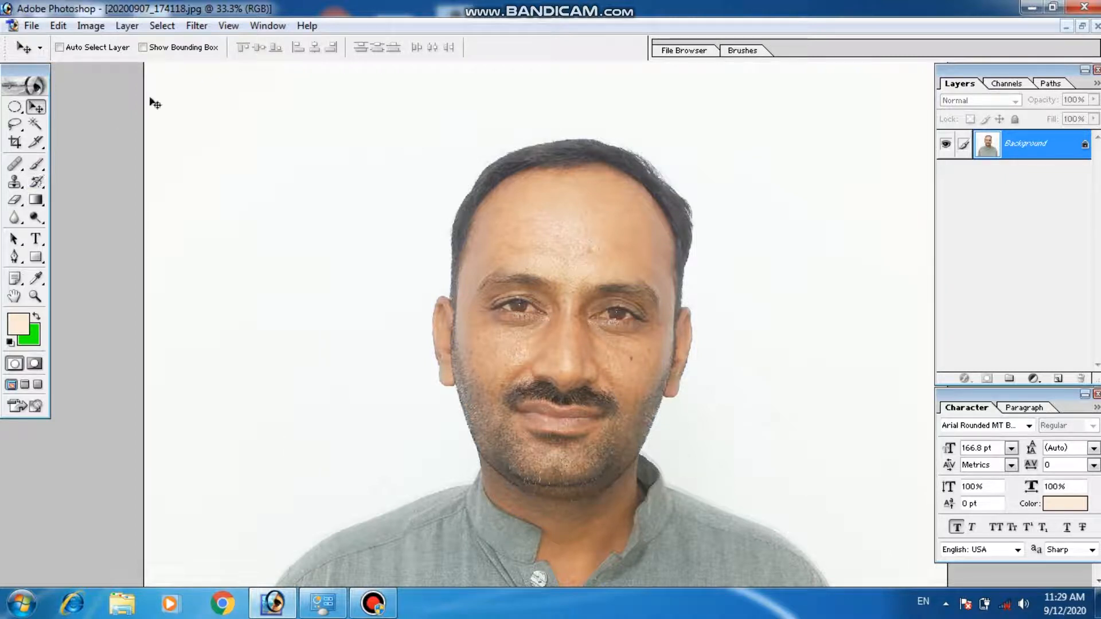
Lasso the forehead skin with a 44 px feather, staying inside the hairline and above the eyebrows
{"action": "left_click", "coordinate": [14, 125]}
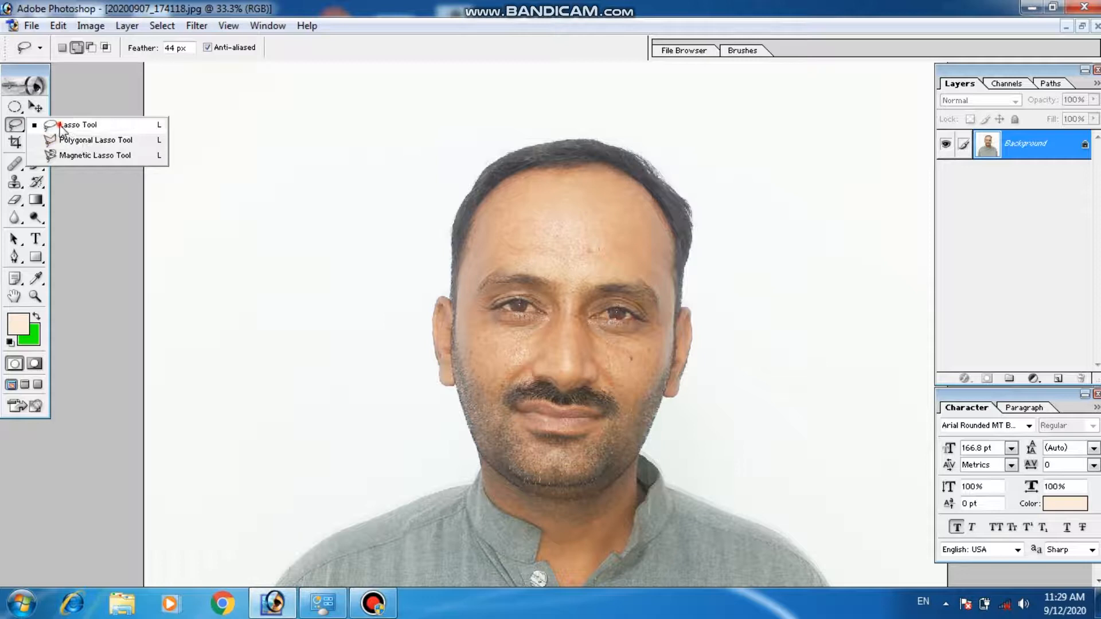
{"action": "left_click", "coordinate": [75, 125]}
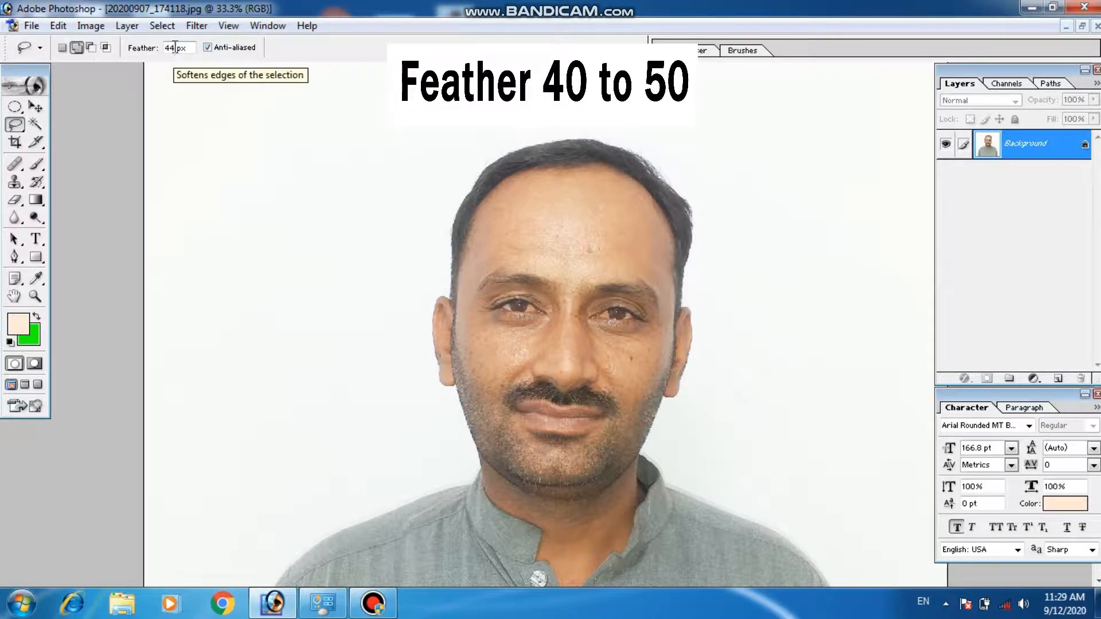
{"action": "double_click", "coordinate": [175, 47]}
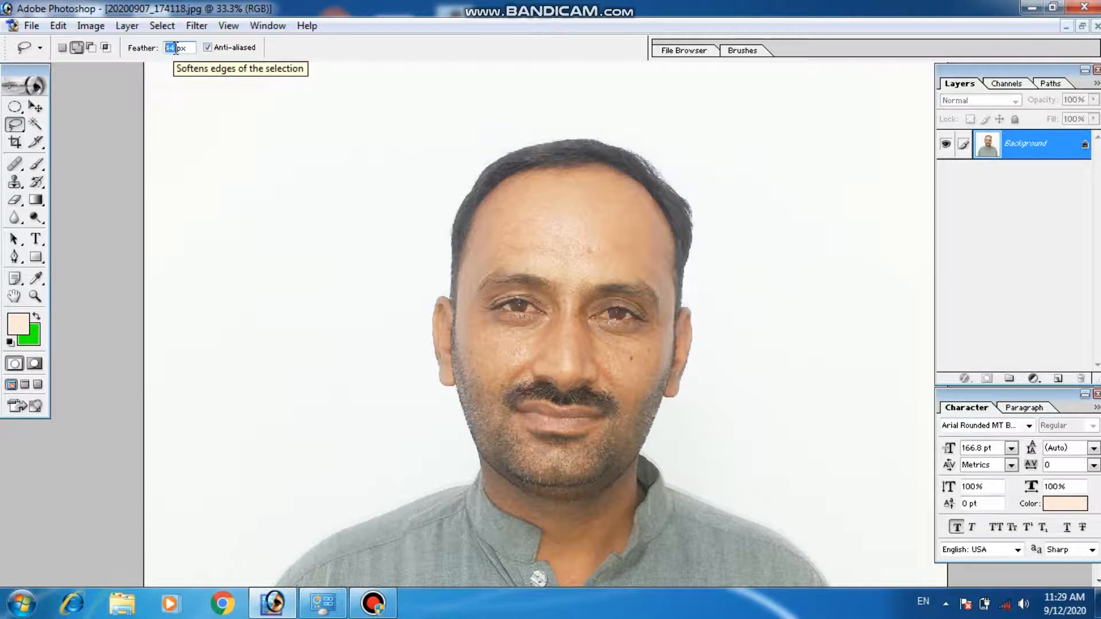
{"action": "left_click", "coordinate": [175, 48]}
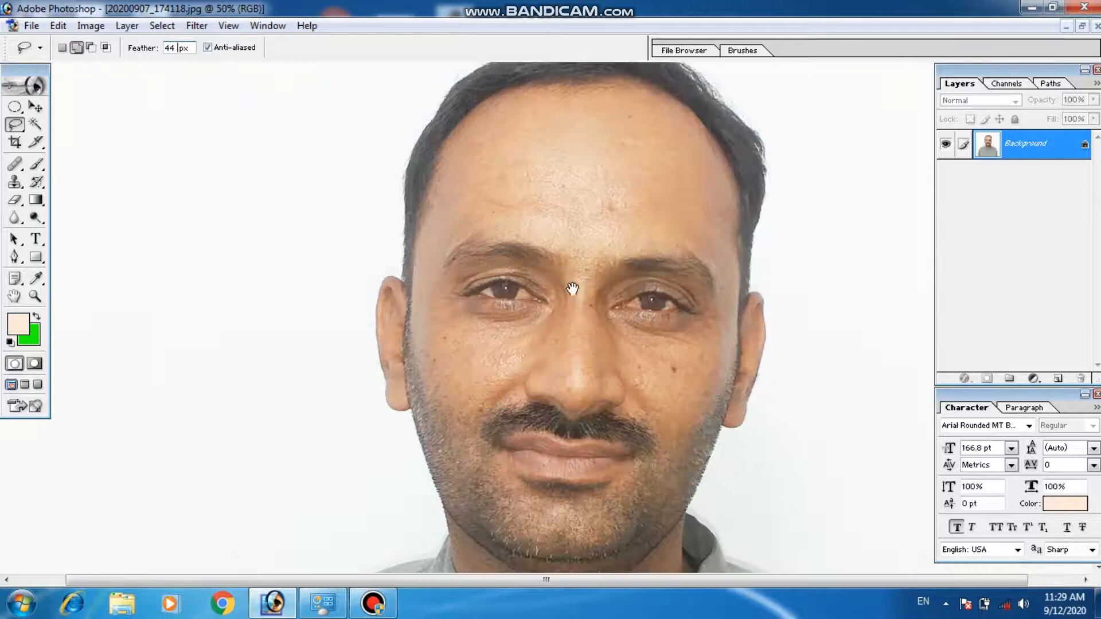
{"action": "key", "text": "ctrl+plus"}
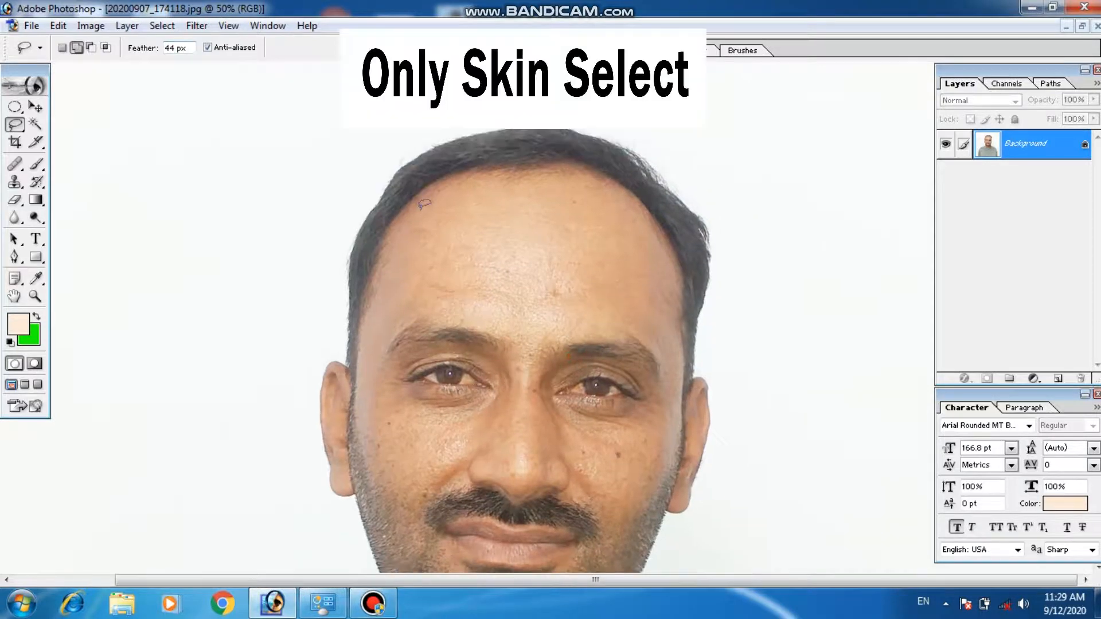
{"action": "mouse_move", "coordinate": [423, 209]}
{"action": "left_mouse_down"}
{"action": "mouse_move", "coordinate": [519, 185]}
{"action": "mouse_move", "coordinate": [580, 185]}
{"action": "mouse_move", "coordinate": [650, 232]}
{"action": "left_mouse_up"}
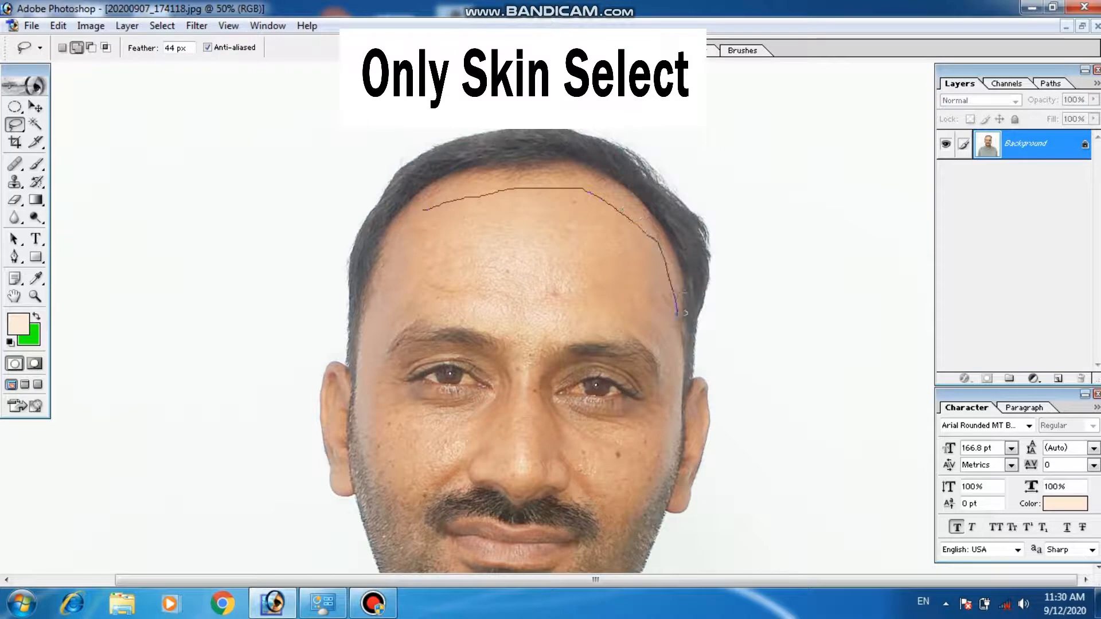
{"action": "mouse_move", "coordinate": [679, 346]}
{"action": "left_mouse_down"}
{"action": "mouse_move", "coordinate": [662, 356]}
{"action": "mouse_move", "coordinate": [608, 325]}
{"action": "mouse_move", "coordinate": [559, 336]}
{"action": "left_mouse_up"}
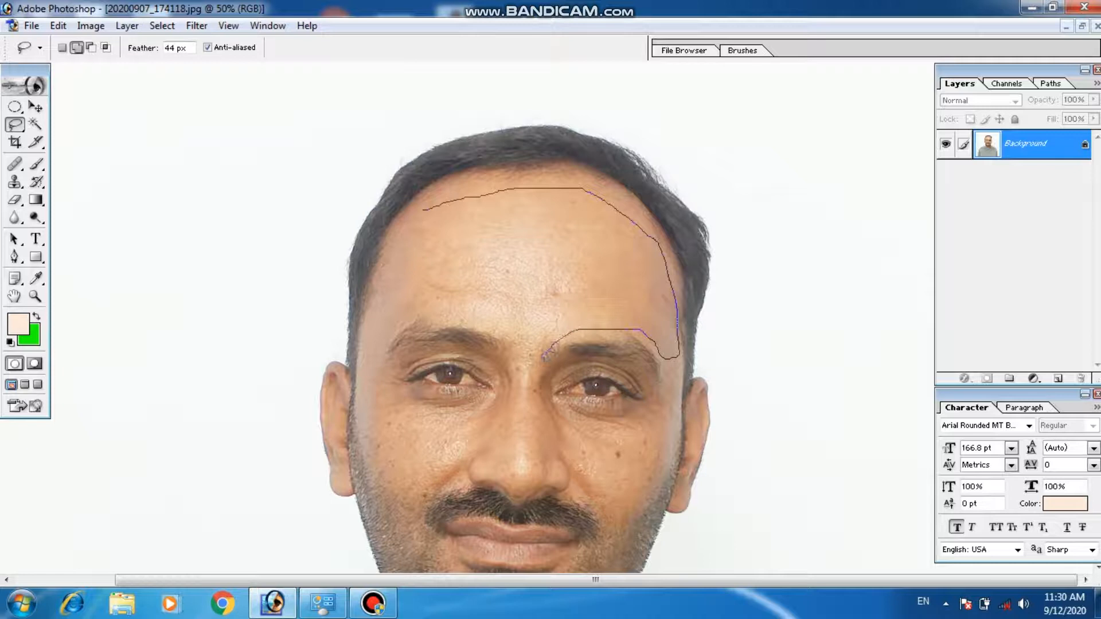
{"action": "left_click_drag", "start_coordinate": [542, 373], "coordinate": [521, 371]}
{"action": "left_click_drag", "start_coordinate": [506, 333], "coordinate": [436, 316]}
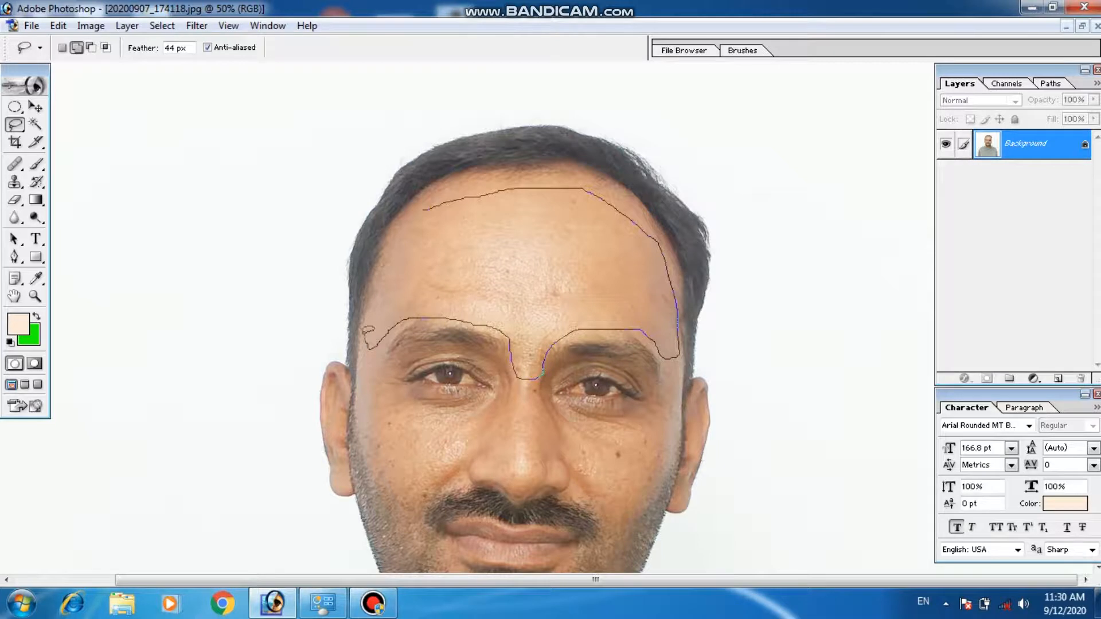
{"action": "left_click_drag", "start_coordinate": [376, 293], "coordinate": [386, 250]}
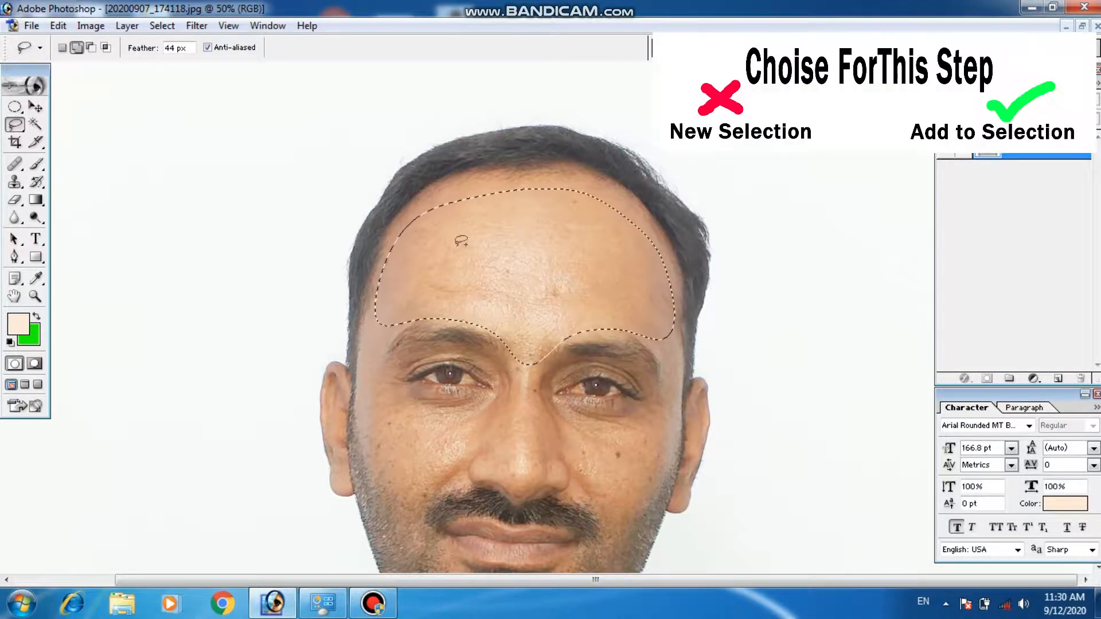
Add the cheek on the photo's left side to the lasso selection, tracing from under the eye down above the beard
{"action": "left_click", "coordinate": [77, 48]}
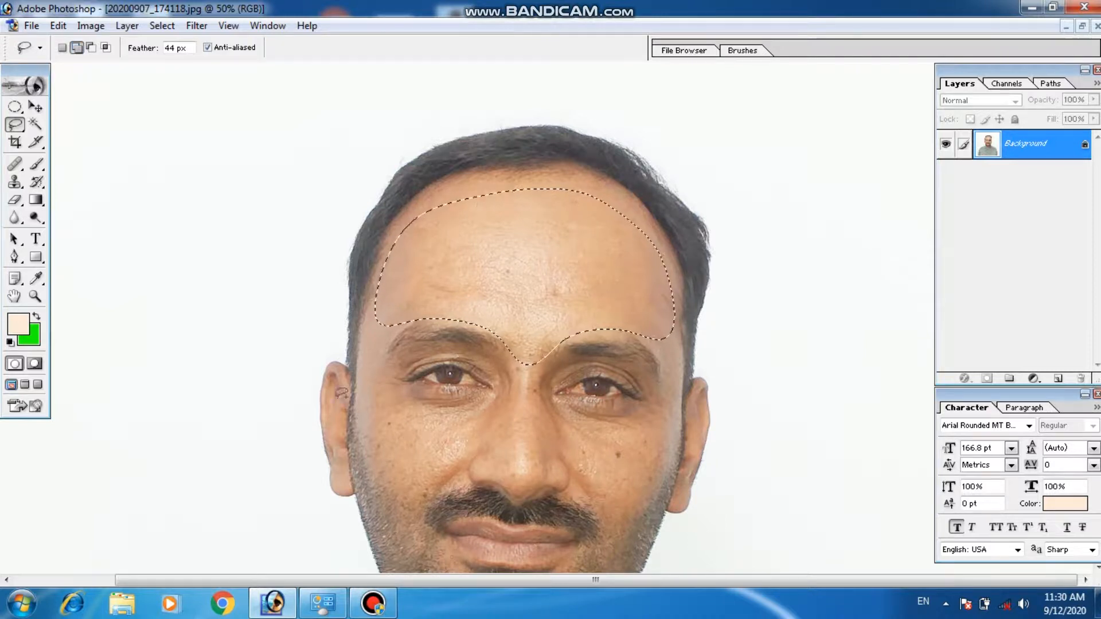
{"action": "key", "text": "space"}
{"action": "left_click_drag", "start_coordinate": [443, 430], "coordinate": [400, 339]}
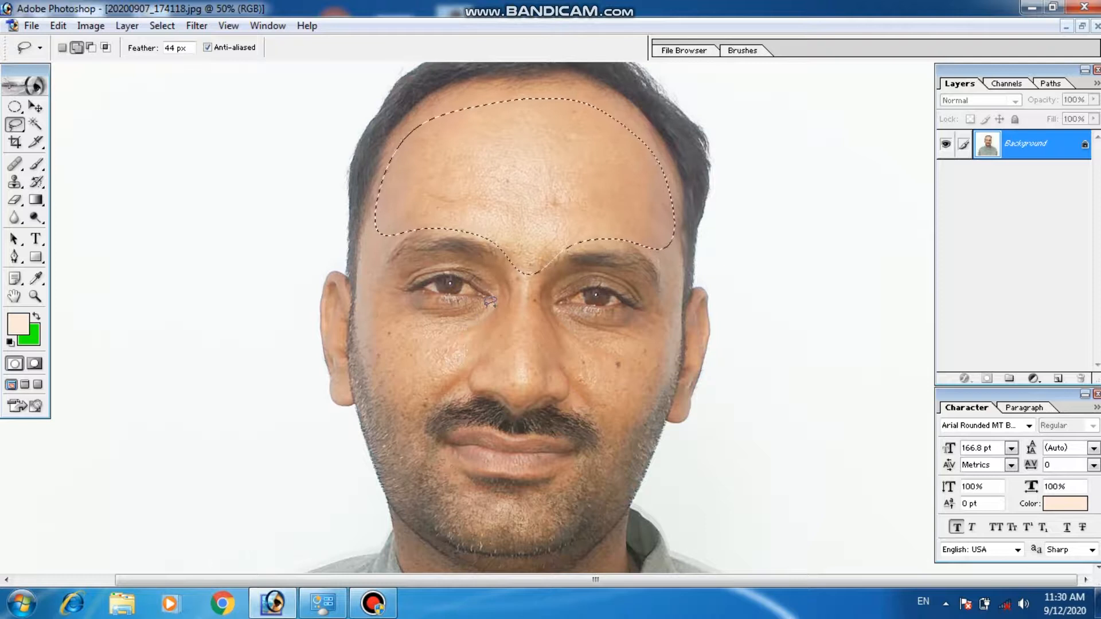
{"action": "key", "text": "ctrl+plus"}
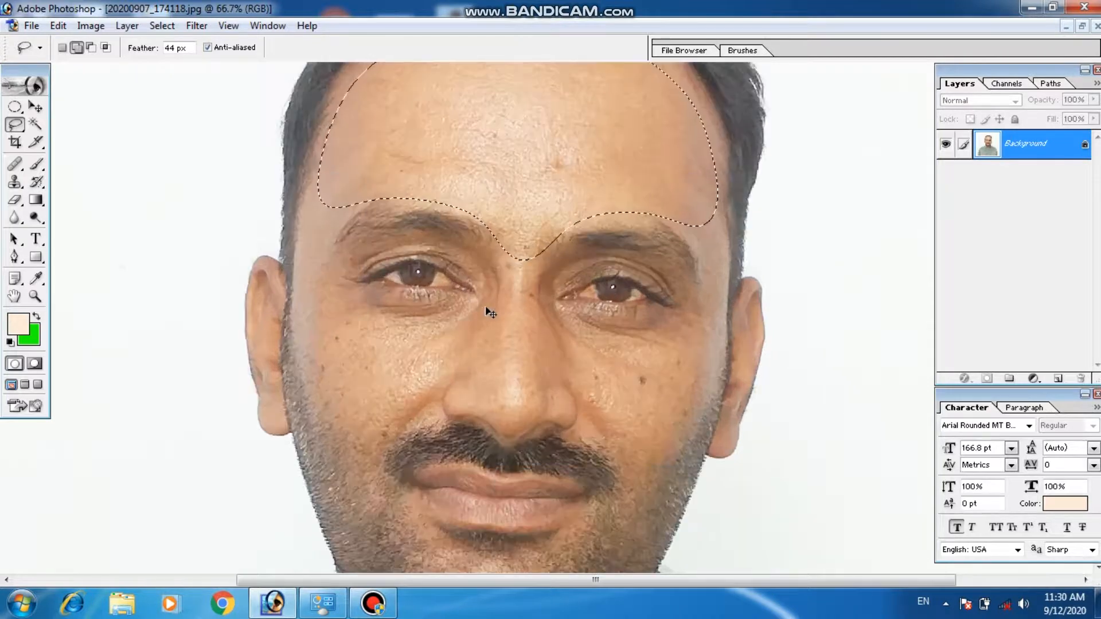
{"action": "key", "text": "ctrl+plus"}
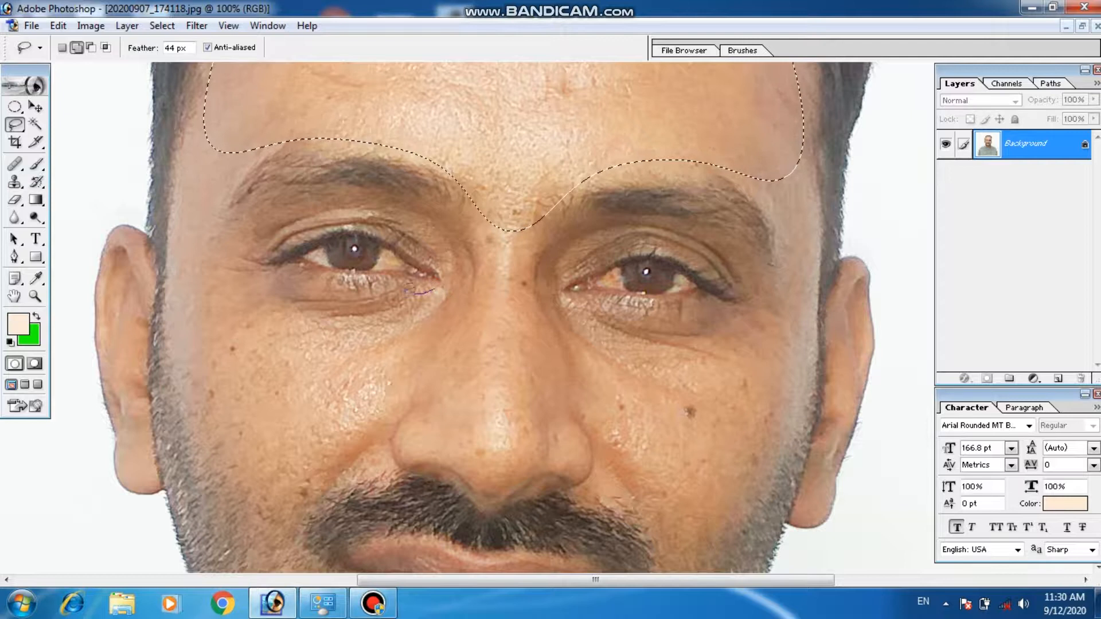
{"action": "left_click_drag", "start_coordinate": [380, 295], "coordinate": [340, 295]}
{"action": "mouse_move", "coordinate": [250, 257]}
{"action": "left_mouse_down"}
{"action": "mouse_move", "coordinate": [202, 195]}
{"action": "mouse_move", "coordinate": [189, 204]}
{"action": "mouse_move", "coordinate": [185, 313]}
{"action": "mouse_move", "coordinate": [232, 447]}
{"action": "left_mouse_up"}
{"action": "mouse_move", "coordinate": [286, 503]}
{"action": "left_mouse_down"}
{"action": "mouse_move", "coordinate": [316, 474]}
{"action": "mouse_move", "coordinate": [382, 459]}
{"action": "mouse_move", "coordinate": [439, 293]}
{"action": "mouse_move", "coordinate": [404, 404]}
{"action": "mouse_move", "coordinate": [379, 289]}
{"action": "mouse_move", "coordinate": [413, 301]}
{"action": "left_mouse_up"}
Add the cheek on the photo's right side to the selection, from under the eye down beside the mustache
{"action": "scroll", "coordinate": [418, 344], "scroll_direction": "right", "scroll_amount": 5}
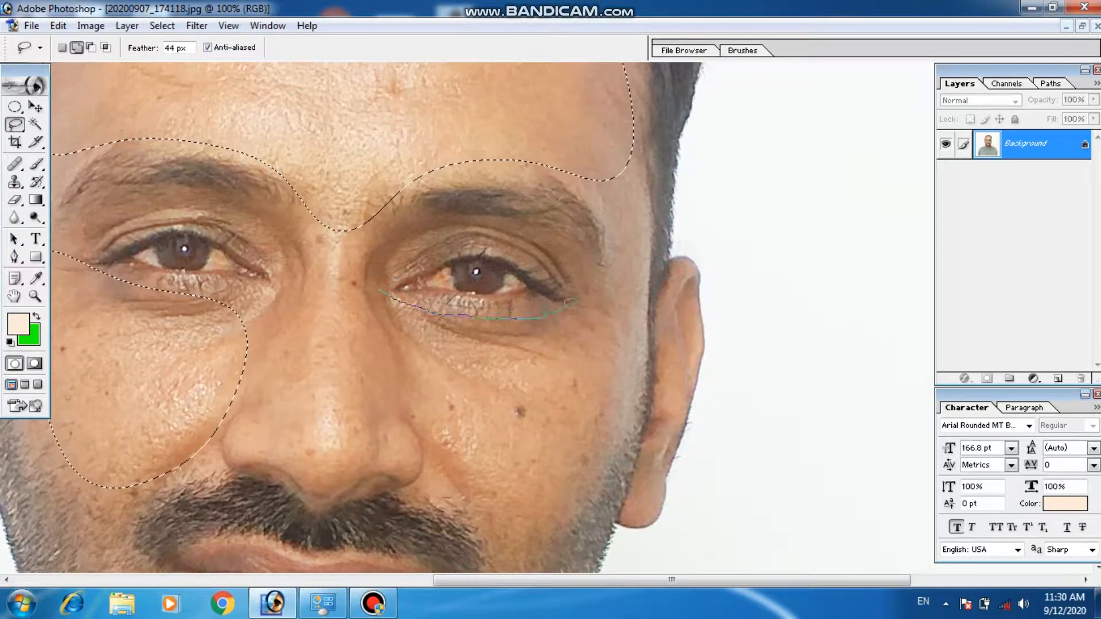
{"action": "mouse_move", "coordinate": [588, 297]}
{"action": "left_mouse_down"}
{"action": "mouse_move", "coordinate": [630, 290]}
{"action": "mouse_move", "coordinate": [644, 344]}
{"action": "mouse_move", "coordinate": [591, 497]}
{"action": "left_mouse_up"}
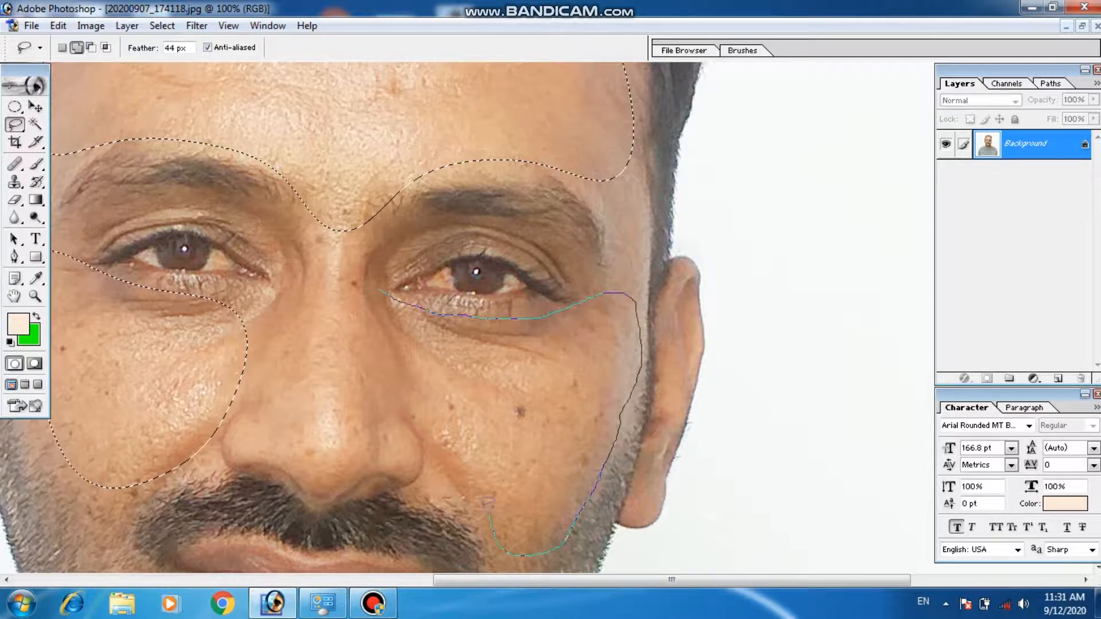
{"action": "left_click_drag", "start_coordinate": [422, 417], "coordinate": [395, 346]}
{"action": "mouse_move", "coordinate": [390, 297]}
{"action": "left_mouse_down"}
{"action": "mouse_move", "coordinate": [382, 291]}
{"action": "mouse_move", "coordinate": [413, 285]}
{"action": "mouse_move", "coordinate": [369, 222]}
{"action": "mouse_move", "coordinate": [398, 184]}
{"action": "mouse_move", "coordinate": [394, 268]}
{"action": "left_mouse_up"}
Add the nose skin to the selection, joining the two cheek areas
{"action": "key", "text": "space"}
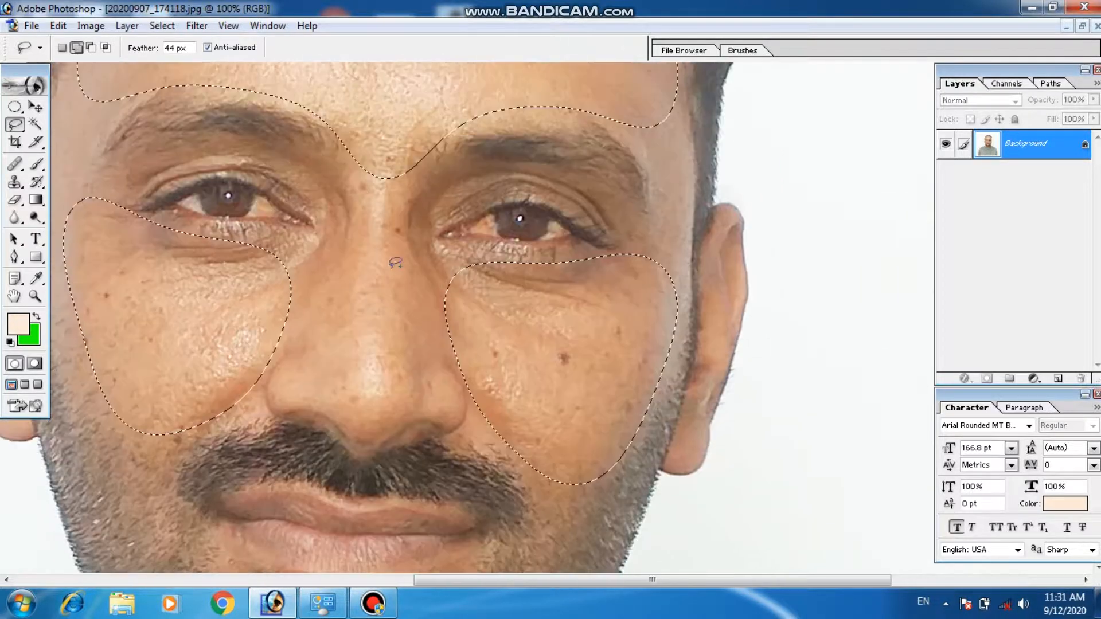
{"action": "left_click_drag", "start_coordinate": [317, 253], "coordinate": [386, 234]}
{"action": "mouse_move", "coordinate": [434, 312]}
{"action": "left_mouse_down"}
{"action": "mouse_move", "coordinate": [392, 394]}
{"action": "mouse_move", "coordinate": [358, 385]}
{"action": "mouse_move", "coordinate": [306, 314]}
{"action": "mouse_move", "coordinate": [329, 245]}
{"action": "left_mouse_up"}
{"action": "left_click_drag", "start_coordinate": [390, 263], "coordinate": [401, 371]}
{"action": "mouse_move", "coordinate": [408, 297]}
{"action": "left_mouse_down"}
{"action": "mouse_move", "coordinate": [386, 401]}
{"action": "mouse_move", "coordinate": [391, 442]}
{"action": "mouse_move", "coordinate": [396, 386]}
{"action": "mouse_move", "coordinate": [405, 454]}
{"action": "mouse_move", "coordinate": [388, 295]}
{"action": "mouse_move", "coordinate": [408, 212]}
{"action": "mouse_move", "coordinate": [425, 209]}
{"action": "left_mouse_up"}
Apply a Gaussian Blur with a radius of 17.9 pixels to the selected facial skin and deselect it
{"action": "key", "text": "ctrl+minus"}
{"action": "key", "text": "ctrl+minus"}
{"action": "key", "text": "ctrl+minus"}
{"action": "key", "text": "ctrl+minus"}
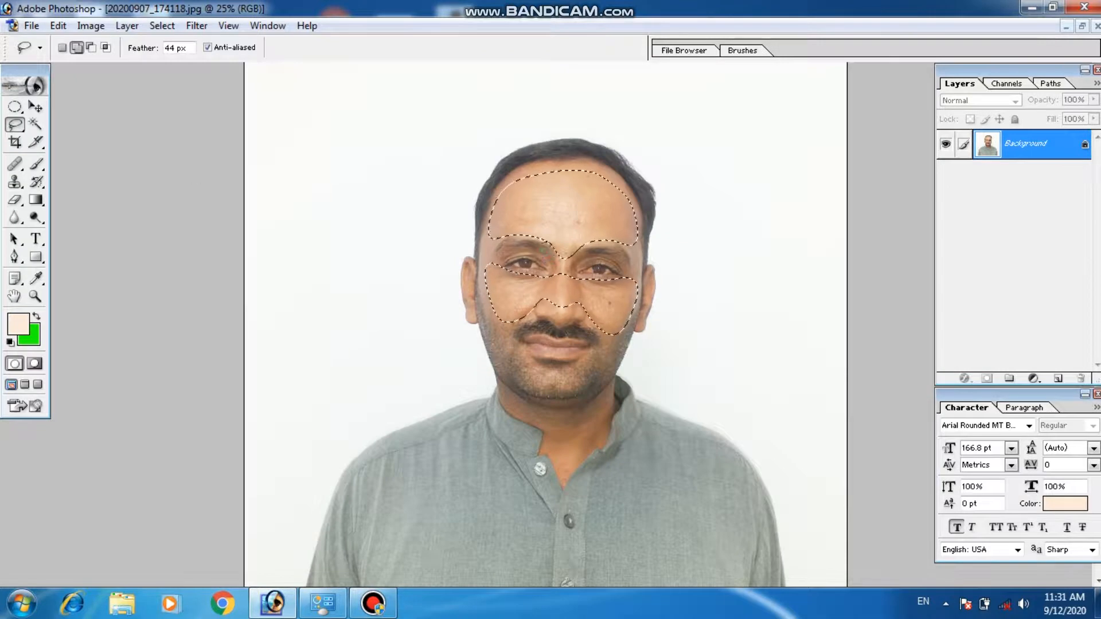
{"action": "left_click", "coordinate": [36, 107]}
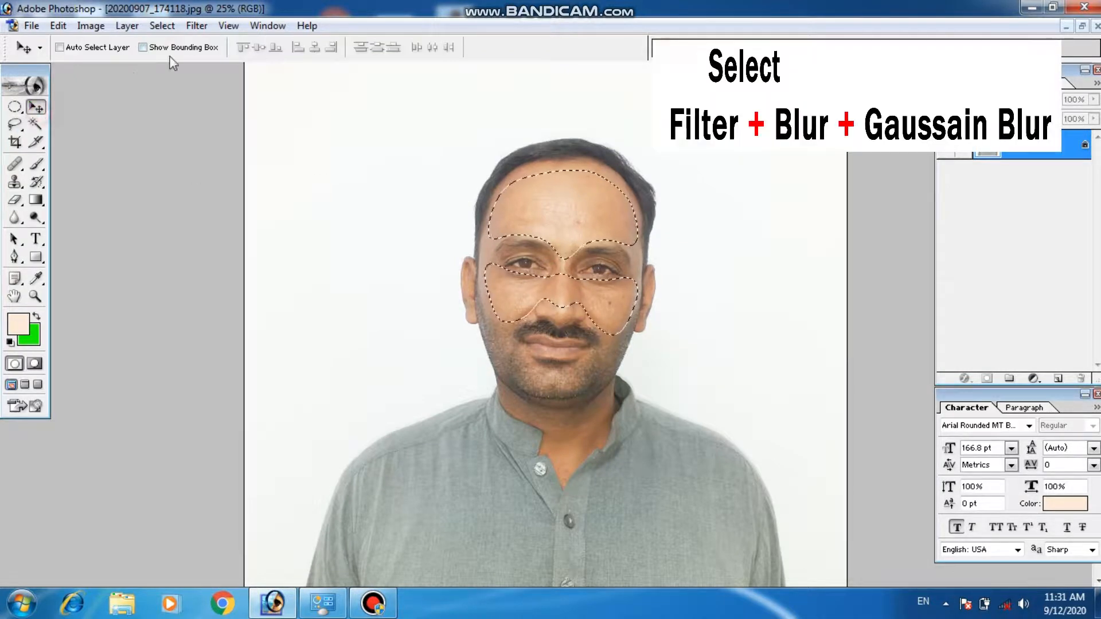
{"action": "left_click", "coordinate": [200, 30]}
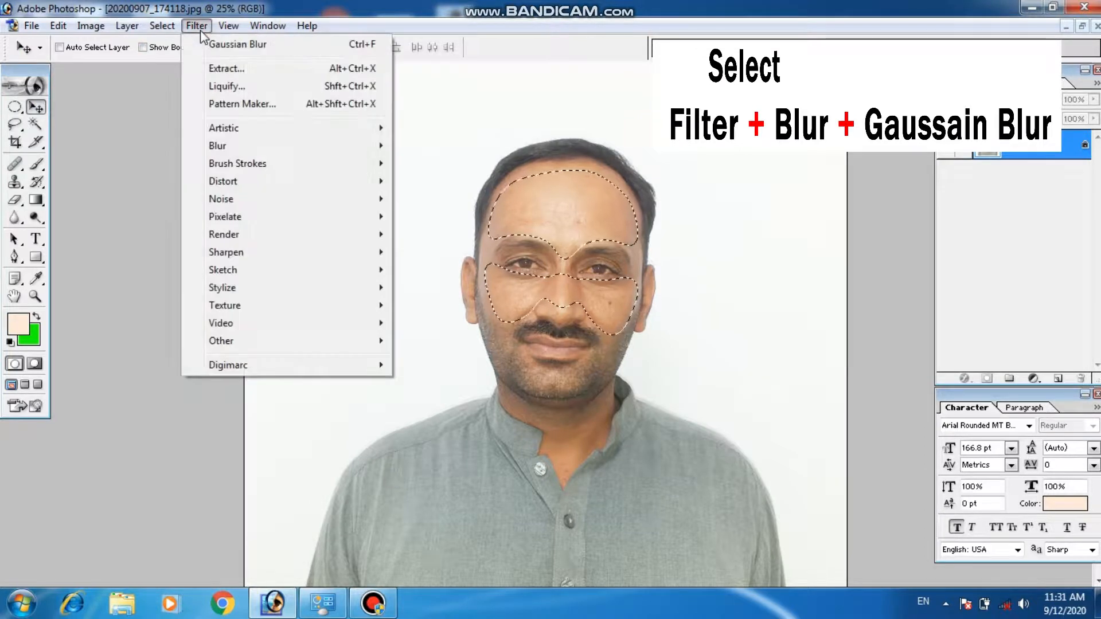
{"action": "mouse_move", "coordinate": [236, 154]}
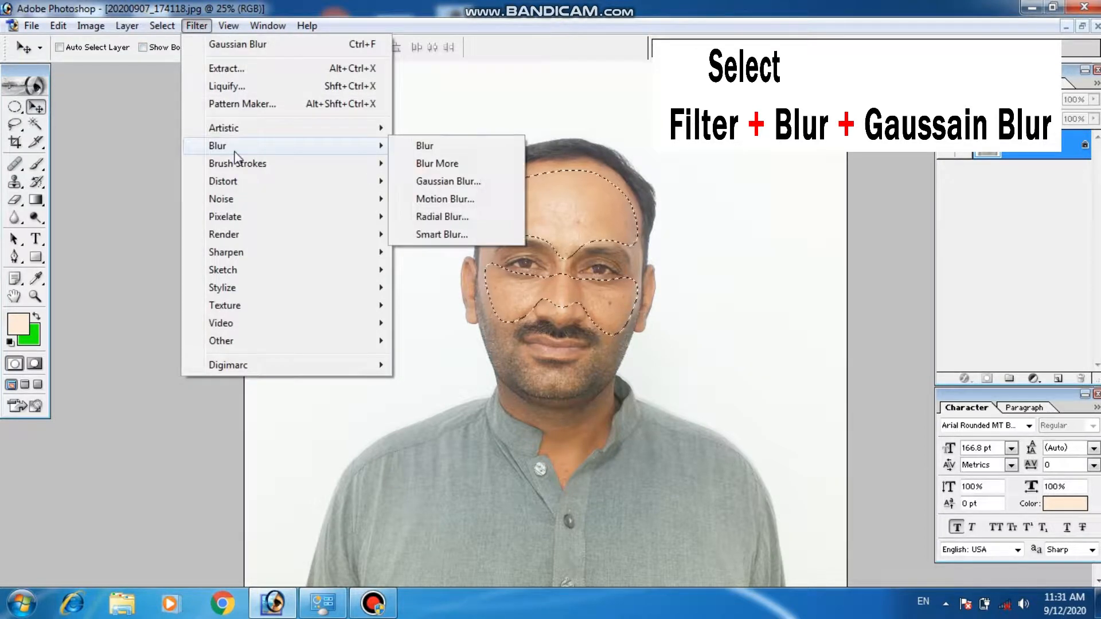
{"action": "left_click", "coordinate": [444, 184]}
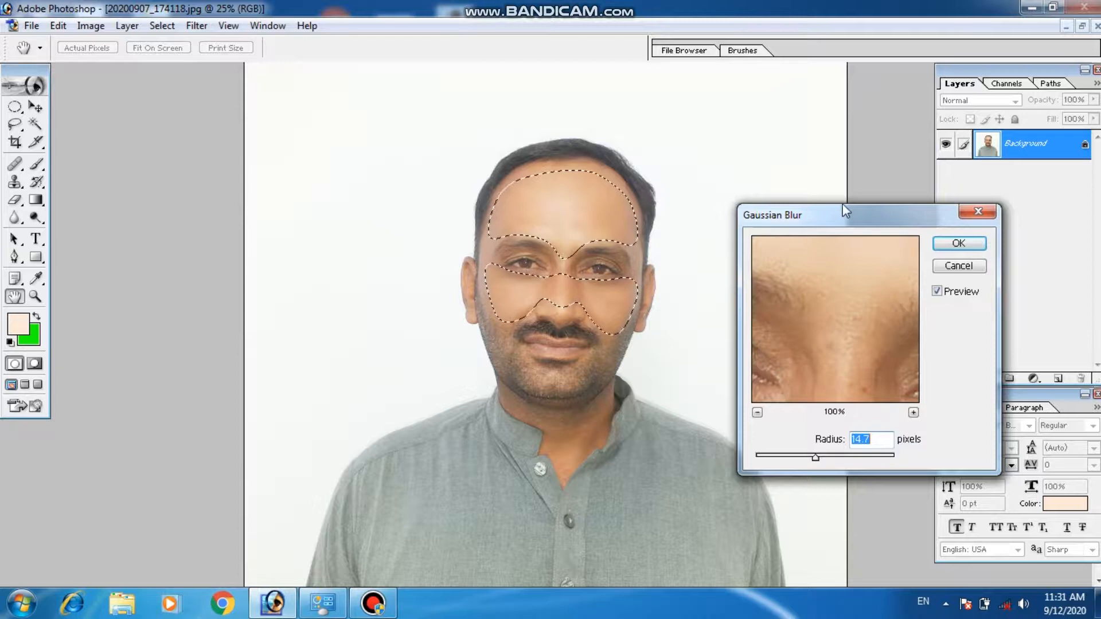
{"action": "left_click_drag", "start_coordinate": [846, 211], "coordinate": [814, 191]}
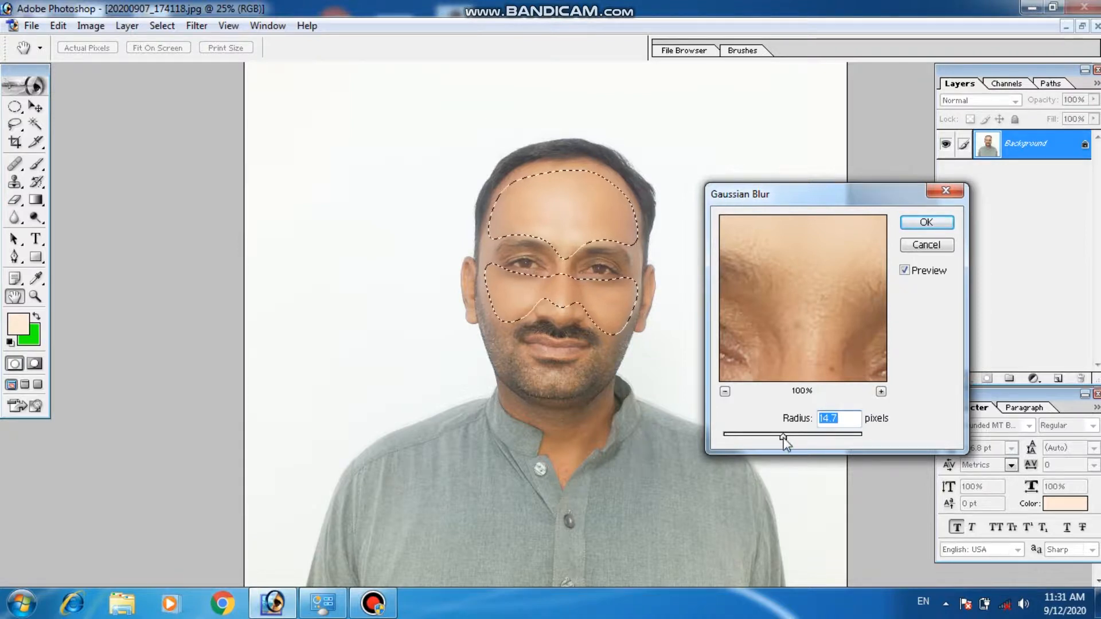
{"action": "key", "text": "ctrl+plus"}
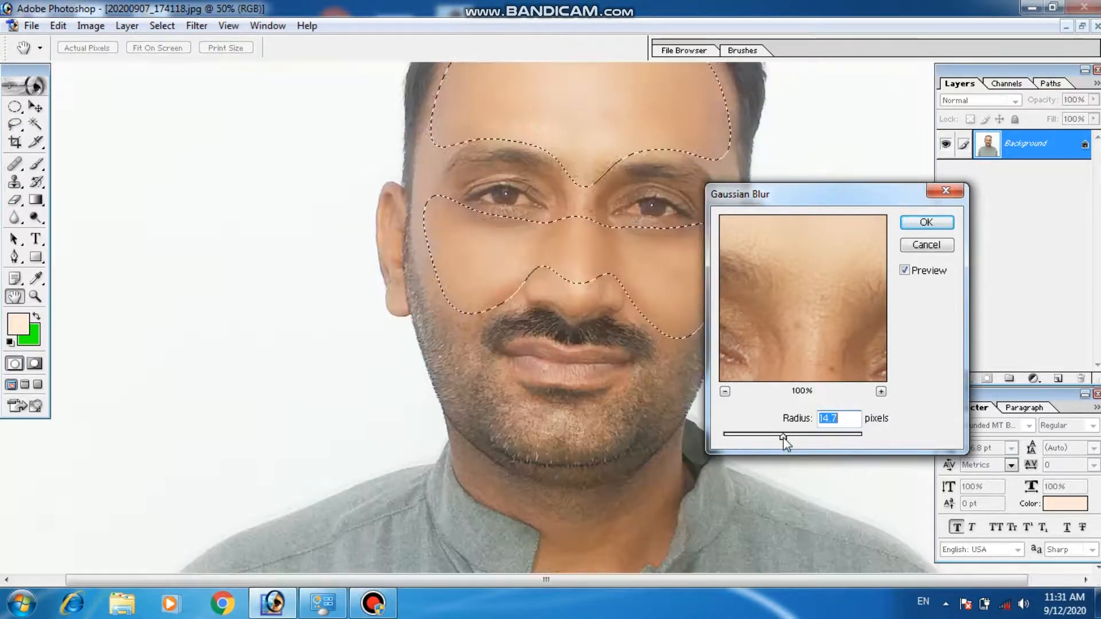
{"action": "left_click_drag", "start_coordinate": [824, 190], "coordinate": [827, 207]}
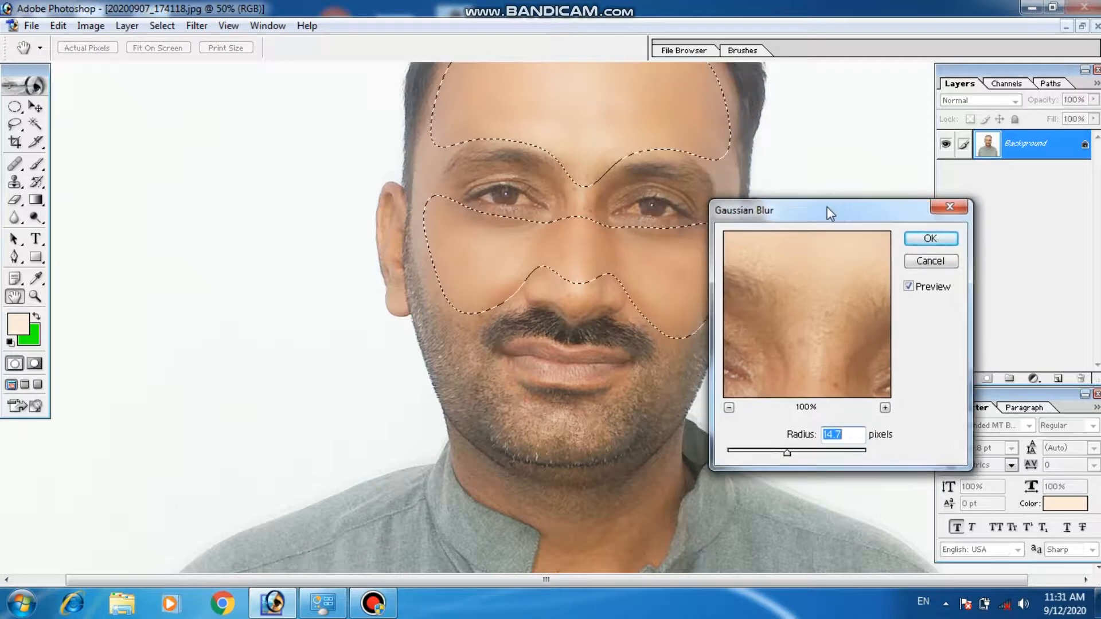
{"action": "left_click_drag", "start_coordinate": [634, 263], "coordinate": [501, 367]}
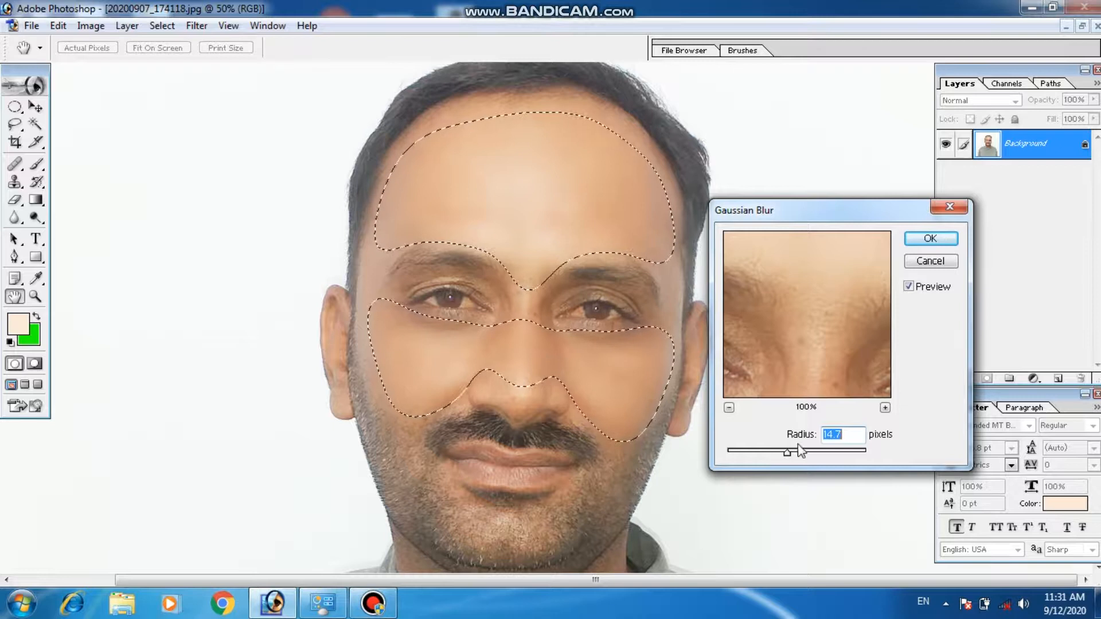
{"action": "mouse_move", "coordinate": [788, 453]}
{"action": "left_mouse_down"}
{"action": "mouse_move", "coordinate": [770, 454]}
{"action": "mouse_move", "coordinate": [785, 453]}
{"action": "left_mouse_up"}
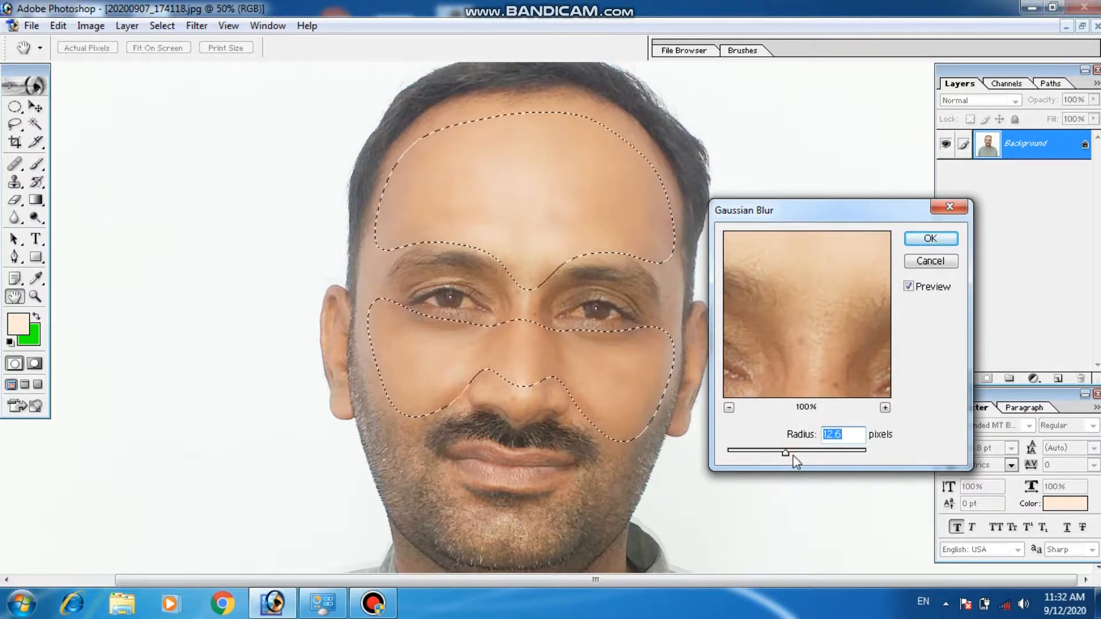
{"action": "left_click_drag", "start_coordinate": [786, 453], "coordinate": [790, 453]}
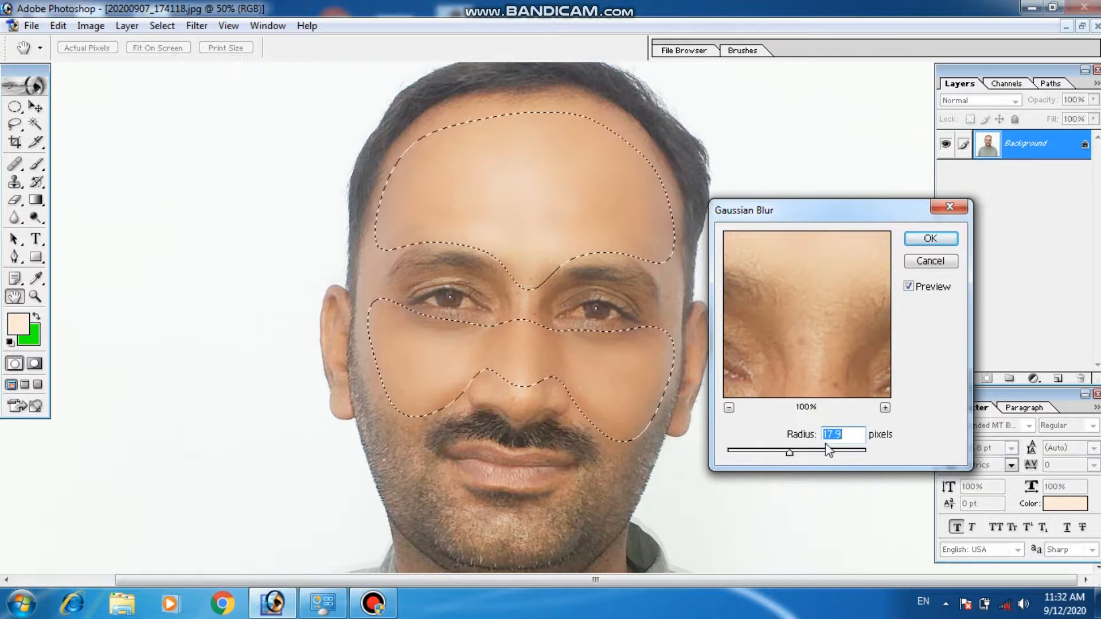
{"action": "left_click", "coordinate": [941, 238]}
{"action": "key", "text": "ctrl"}
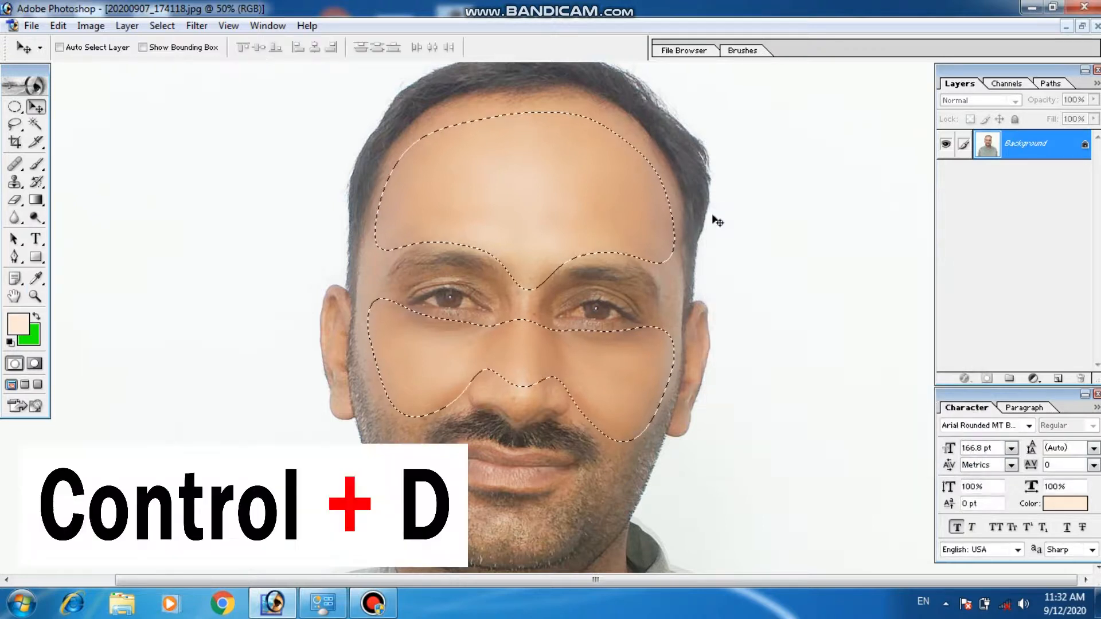
{"action": "key", "text": "ctrl+d"}
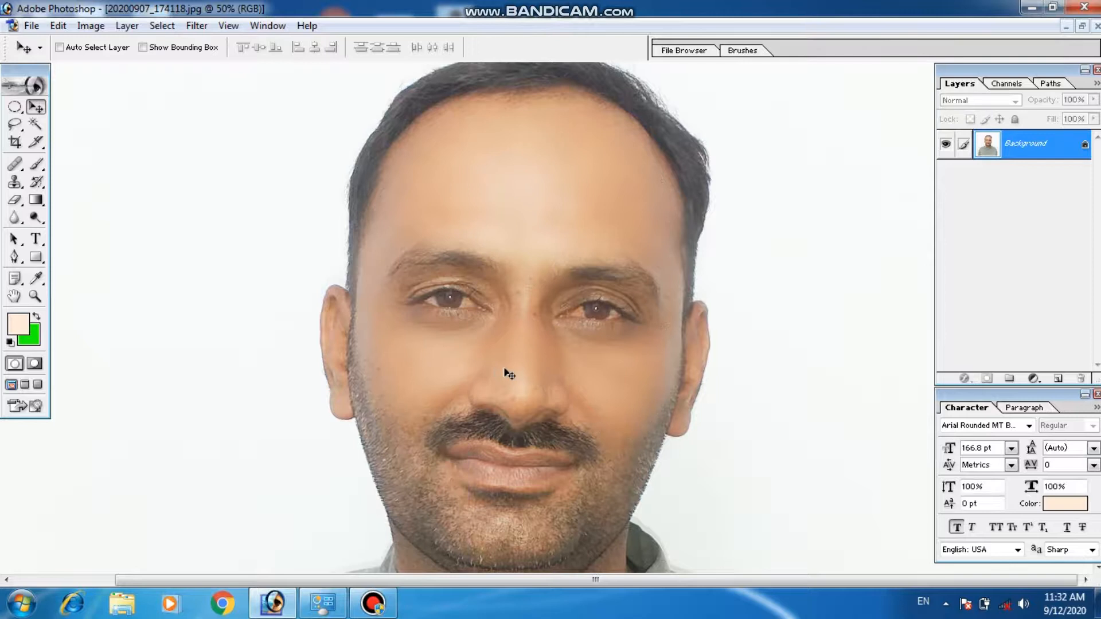
Brighten the whole photo with Curves, raising the RGB midtone point to input 116, output 141
{"action": "key", "text": "ctrl+minus"}
{"action": "key", "text": "ctrl+plus"}
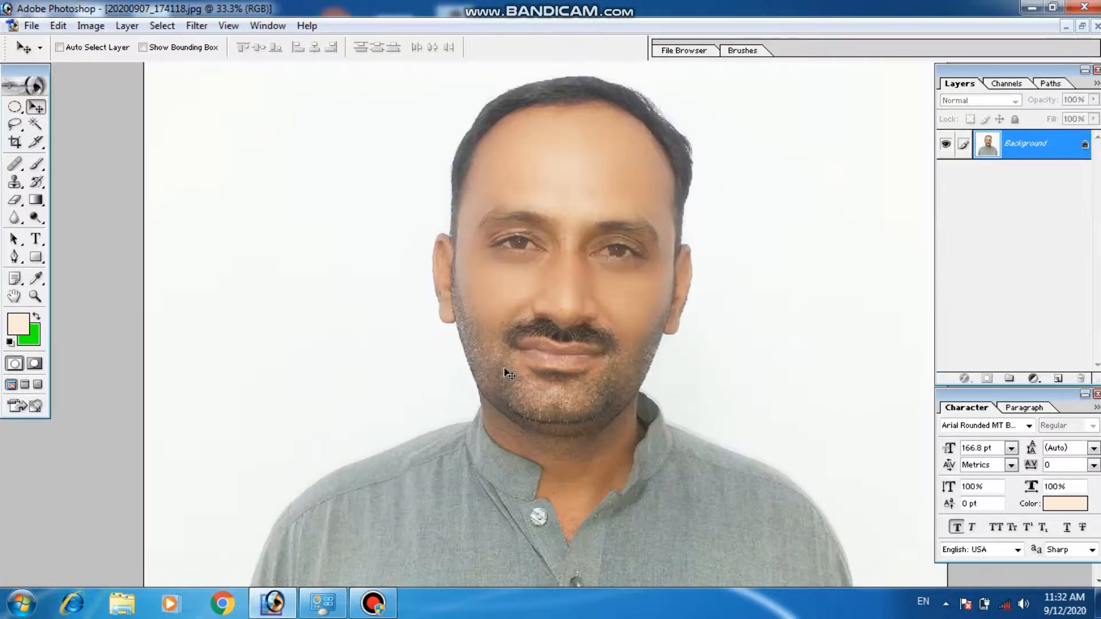
{"action": "scroll", "coordinate": [608, 270], "scroll_direction": "up", "scroll_amount": 3}
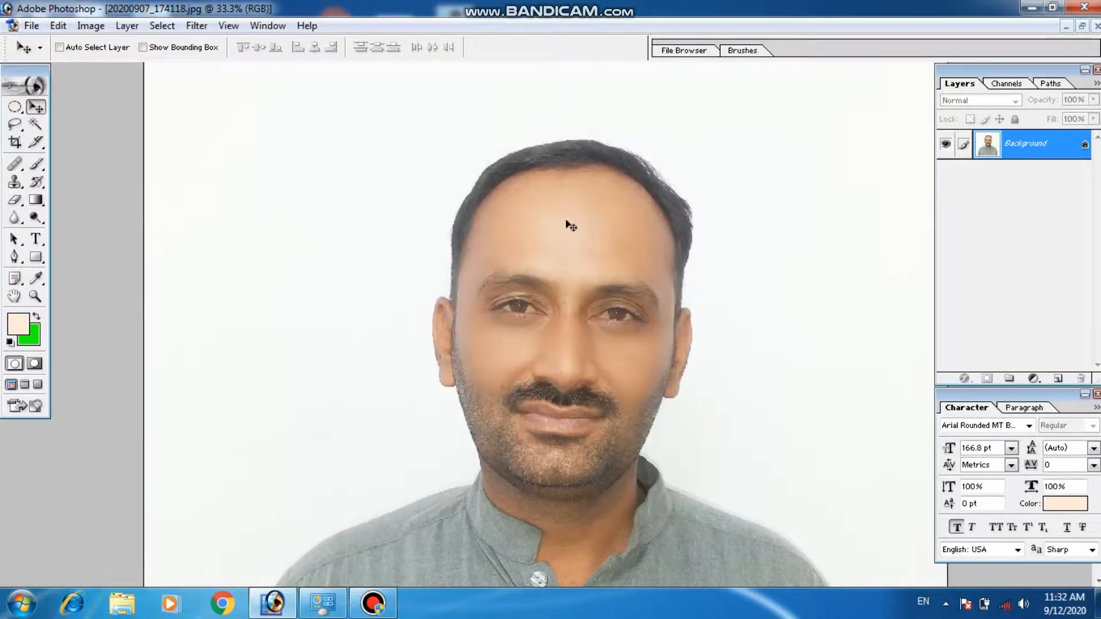
{"action": "left_click", "coordinate": [91, 26]}
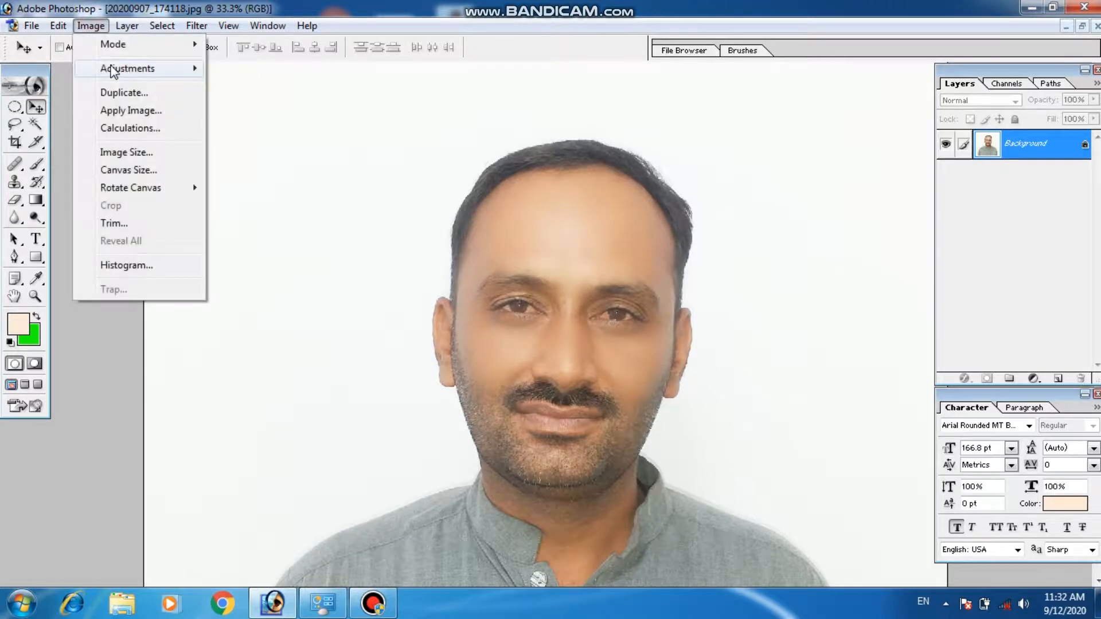
{"action": "mouse_move", "coordinate": [127, 68]}
{"action": "left_click", "coordinate": [255, 139]}
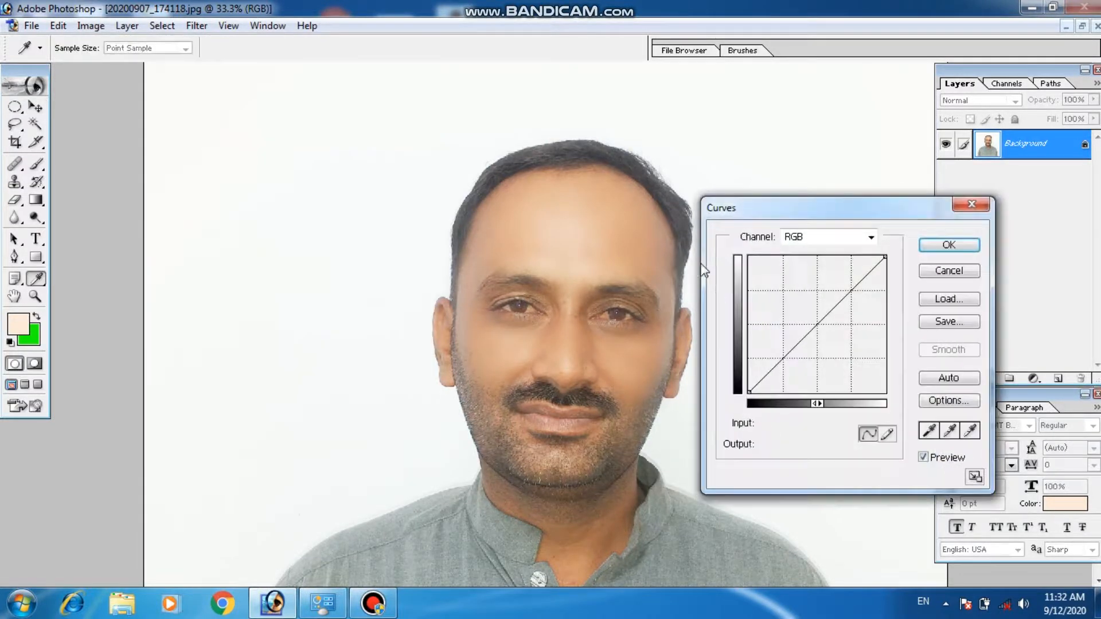
{"action": "left_click_drag", "start_coordinate": [820, 324], "coordinate": [810, 318]}
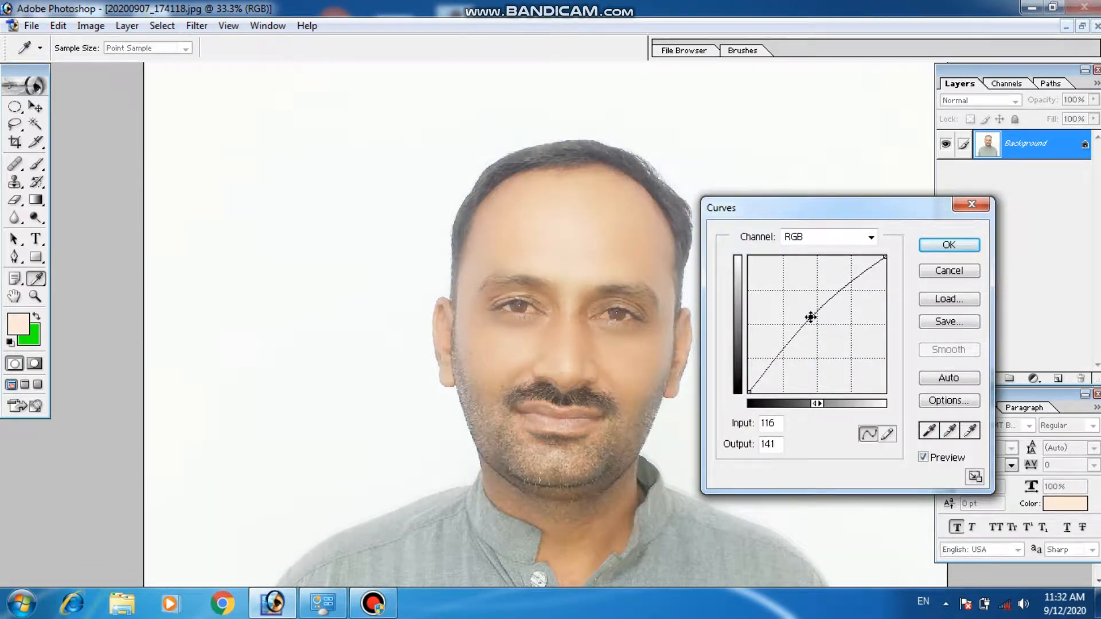
{"action": "left_click", "coordinate": [773, 367]}
{"action": "left_click", "coordinate": [971, 246]}
{"action": "key", "text": "v"}
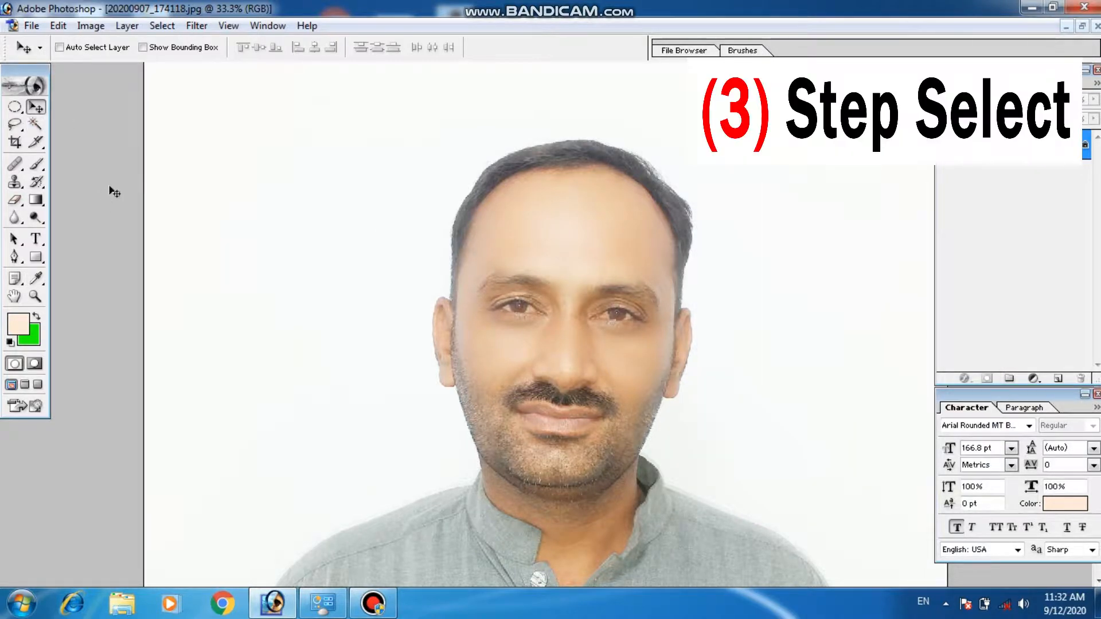
Set the brush's foreground color to the light skin tone F7E3D0, starting from a tone sampled on the forehead
{"action": "left_click", "coordinate": [36, 165]}
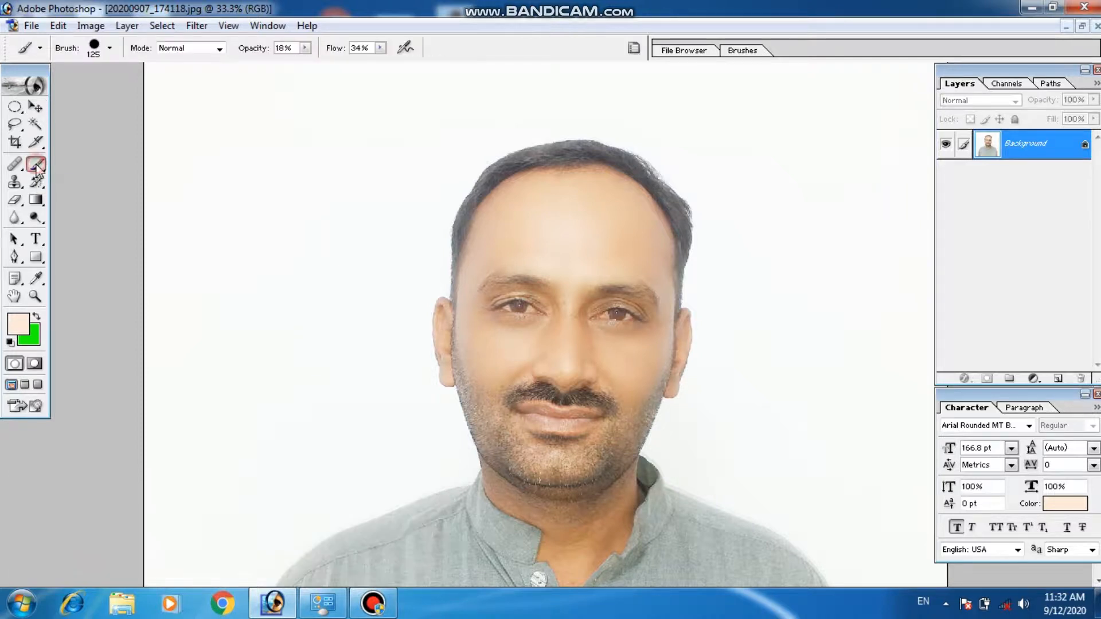
{"action": "left_click", "coordinate": [20, 330]}
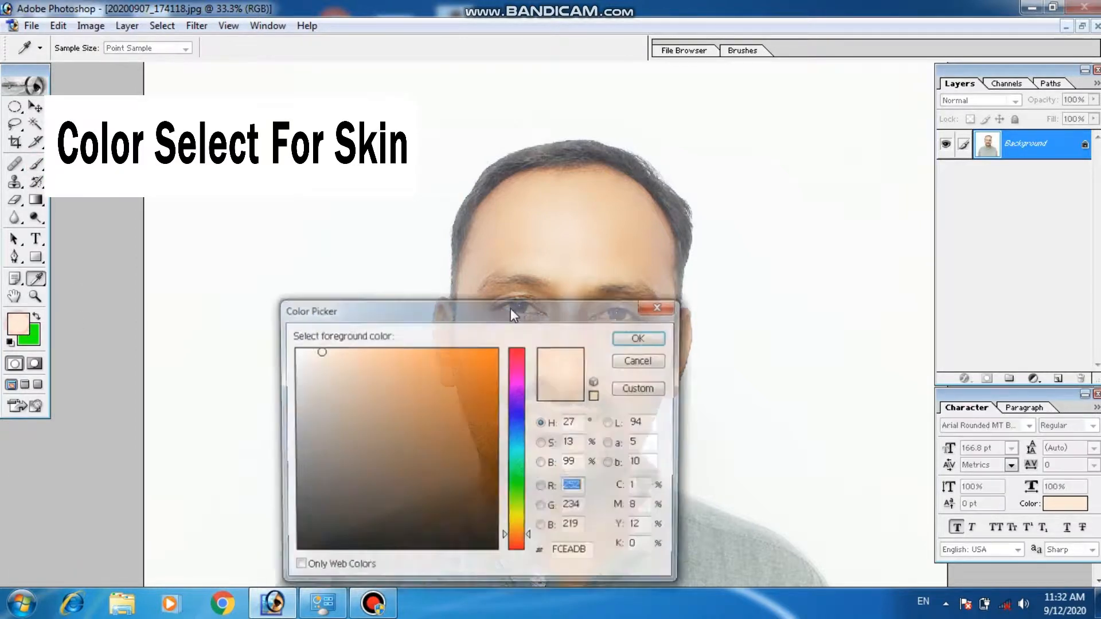
{"action": "left_click", "coordinate": [561, 214]}
{"action": "left_click", "coordinate": [563, 246]}
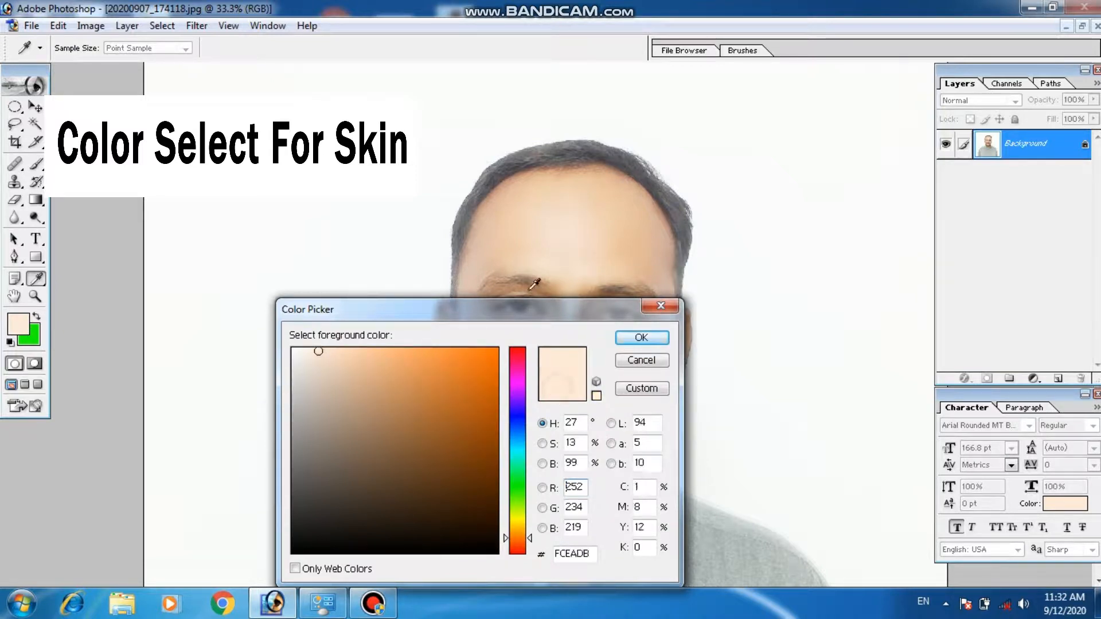
{"action": "left_click", "coordinate": [601, 219]}
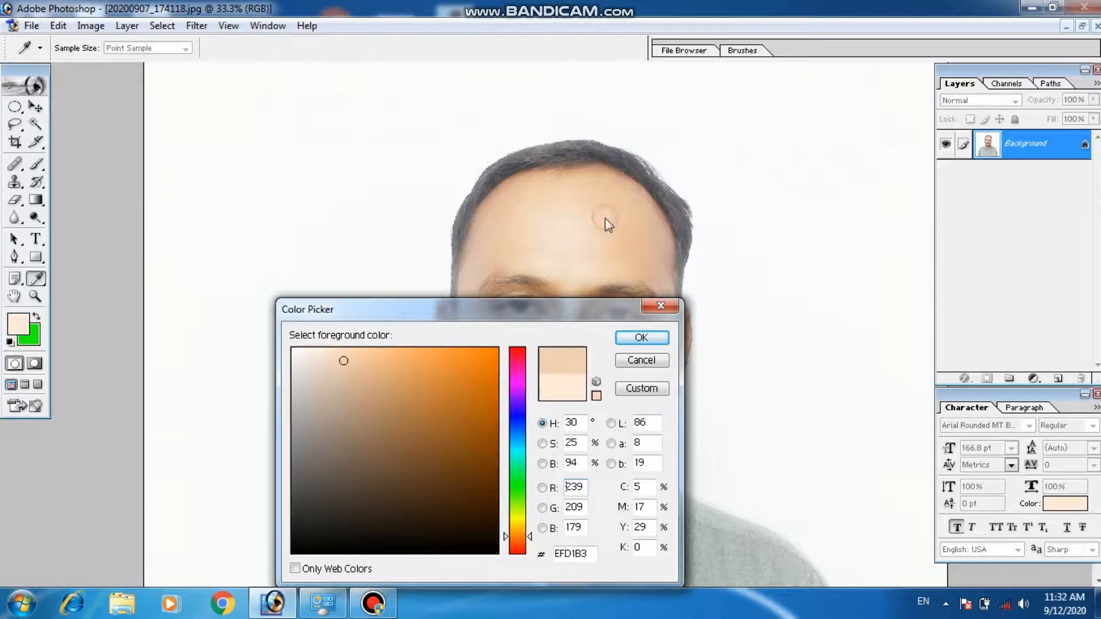
{"action": "left_click", "coordinate": [585, 246]}
{"action": "left_click", "coordinate": [562, 258]}
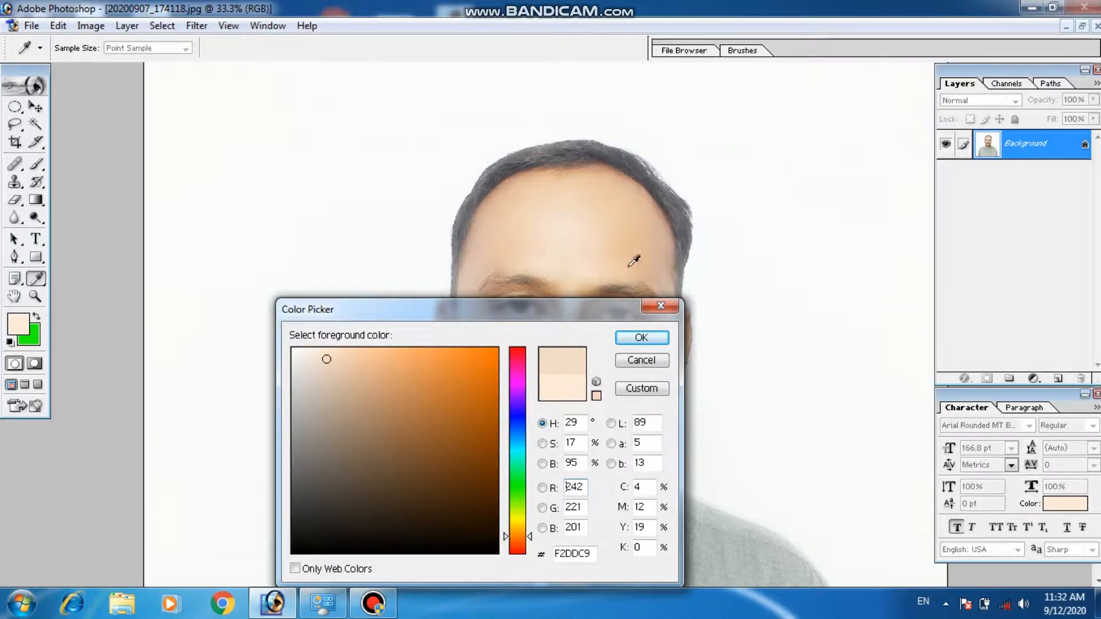
{"action": "left_click", "coordinate": [324, 354]}
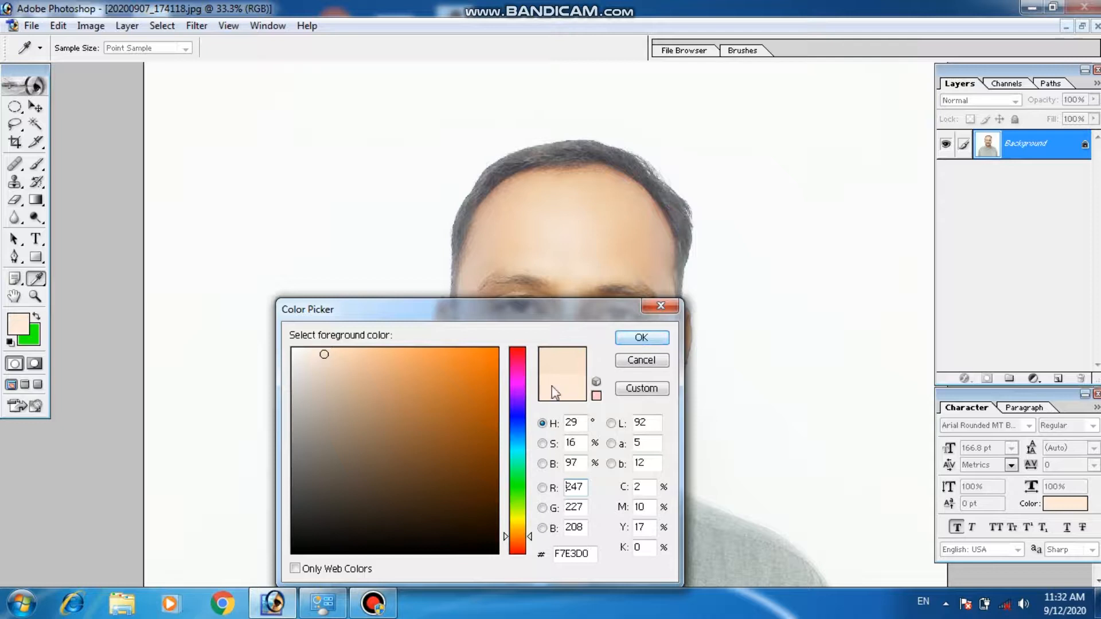
{"action": "left_click", "coordinate": [641, 337]}
Set the brush opacity to 23% and its flow to 17%
{"action": "key", "text": "b"}
{"action": "scroll", "coordinate": [536, 310], "scroll_direction": "up", "scroll_amount": 1}
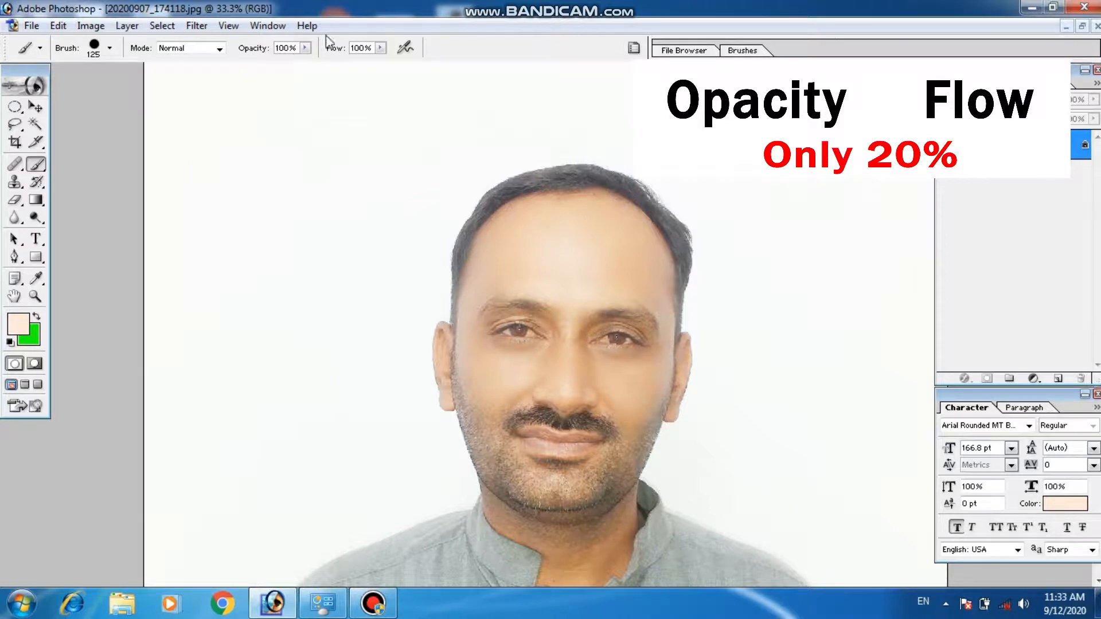
{"action": "left_click", "coordinate": [306, 47]}
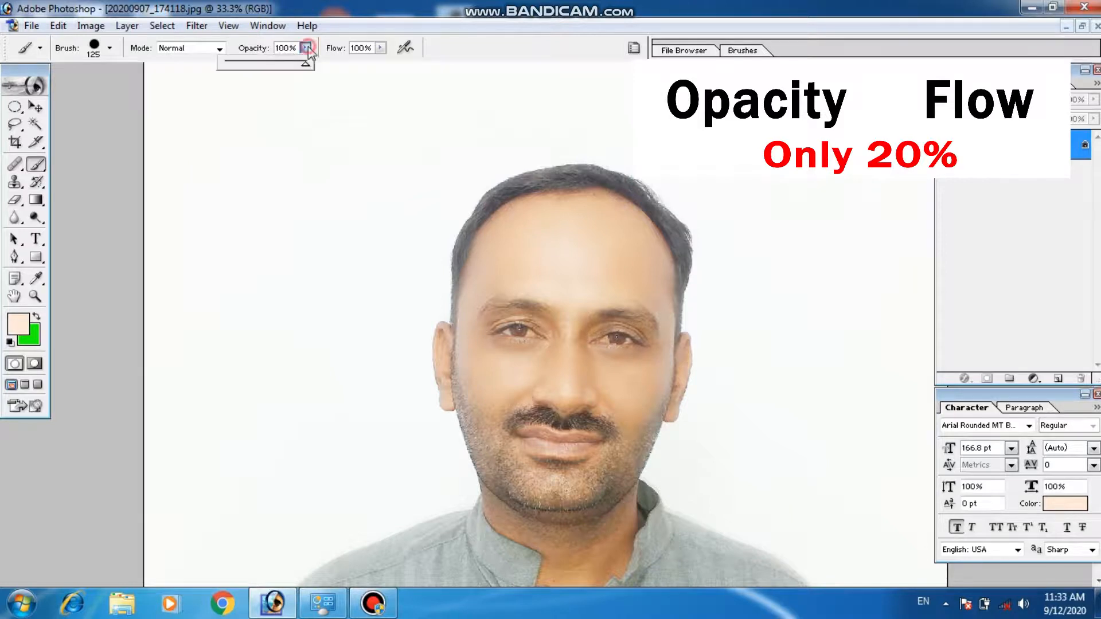
{"action": "left_click", "coordinate": [244, 63]}
{"action": "left_click", "coordinate": [380, 48]}
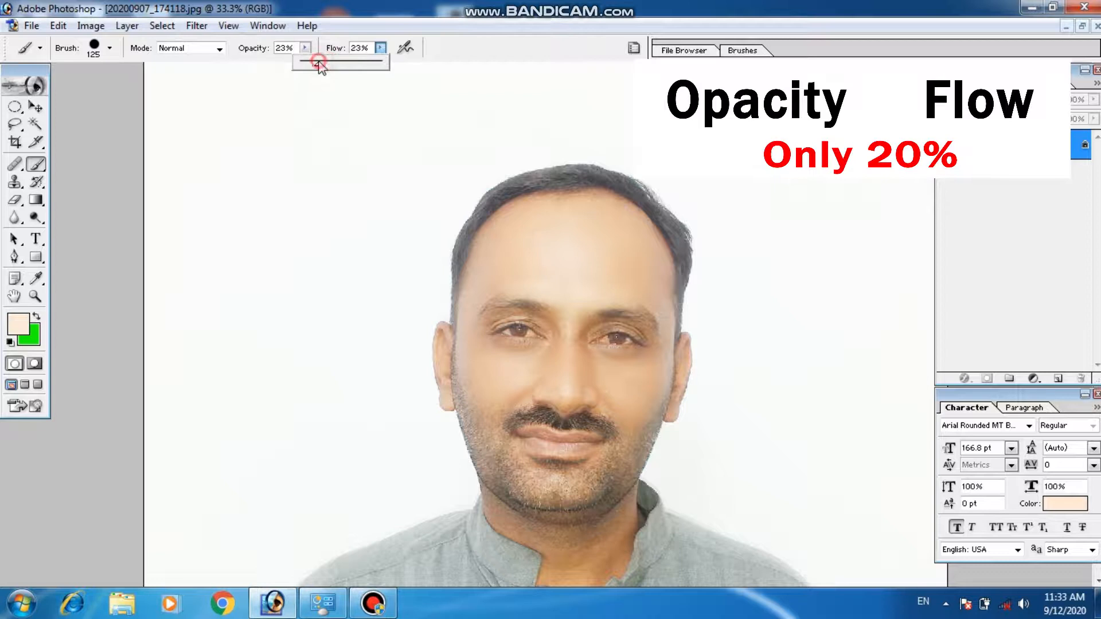
{"action": "left_click", "coordinate": [619, 226]}
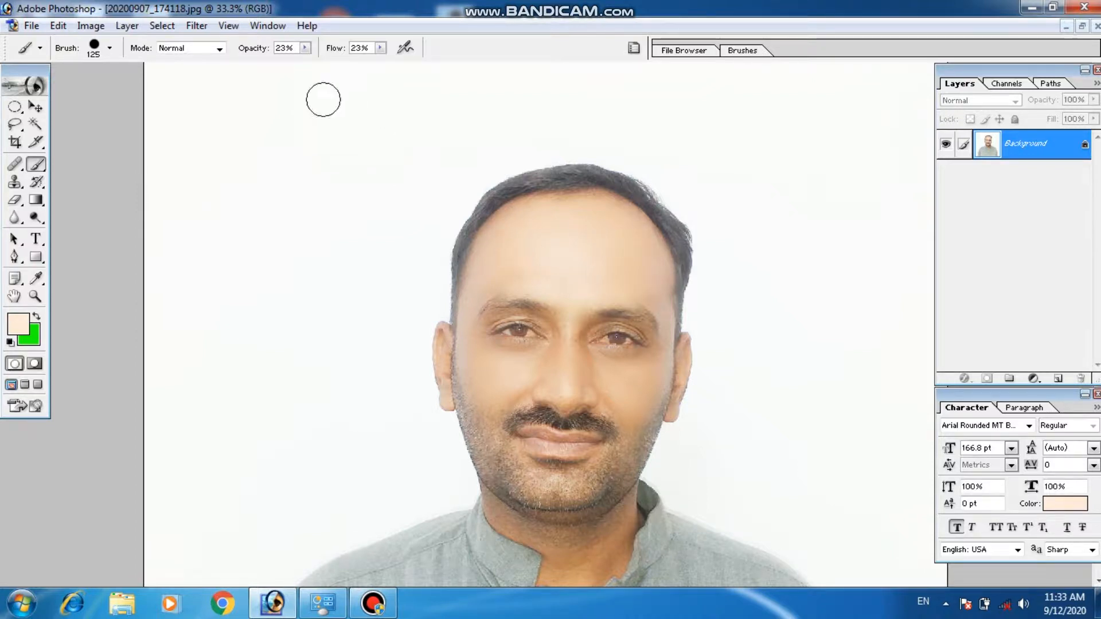
{"action": "left_click", "coordinate": [381, 48]}
{"action": "left_click_drag", "start_coordinate": [377, 63], "coordinate": [371, 63]}
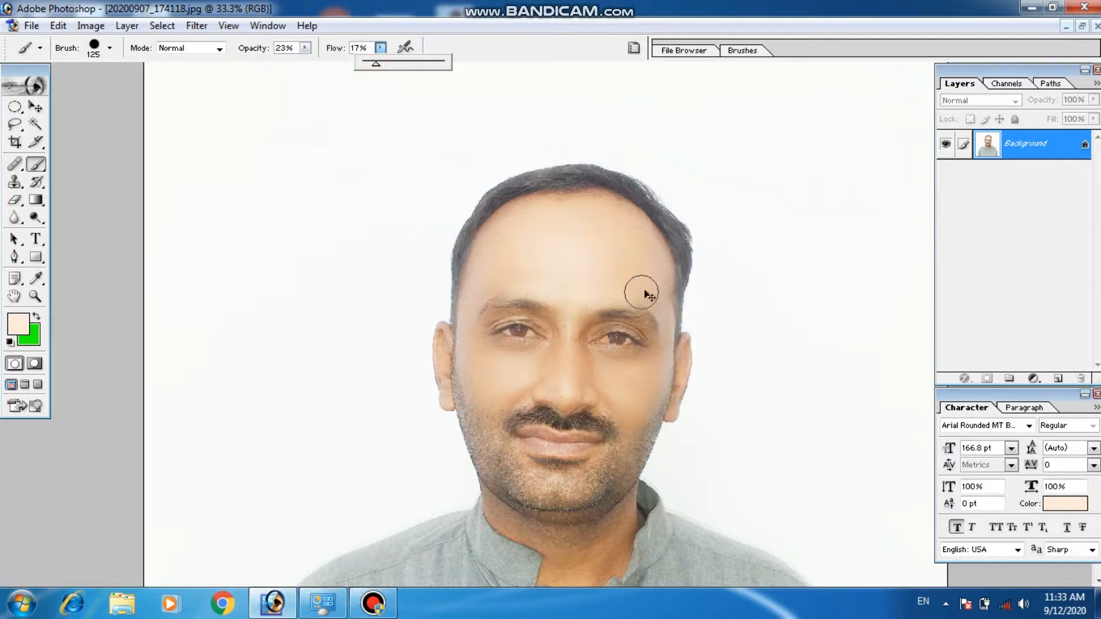
Brush the skin tone over the forehead on the photo's right side with the 125-pixel brush
{"action": "key", "text": "ctrl+plus"}
{"action": "key", "text": "ctrl+plus"}
{"action": "left_click_drag", "start_coordinate": [645, 291], "coordinate": [604, 312]}
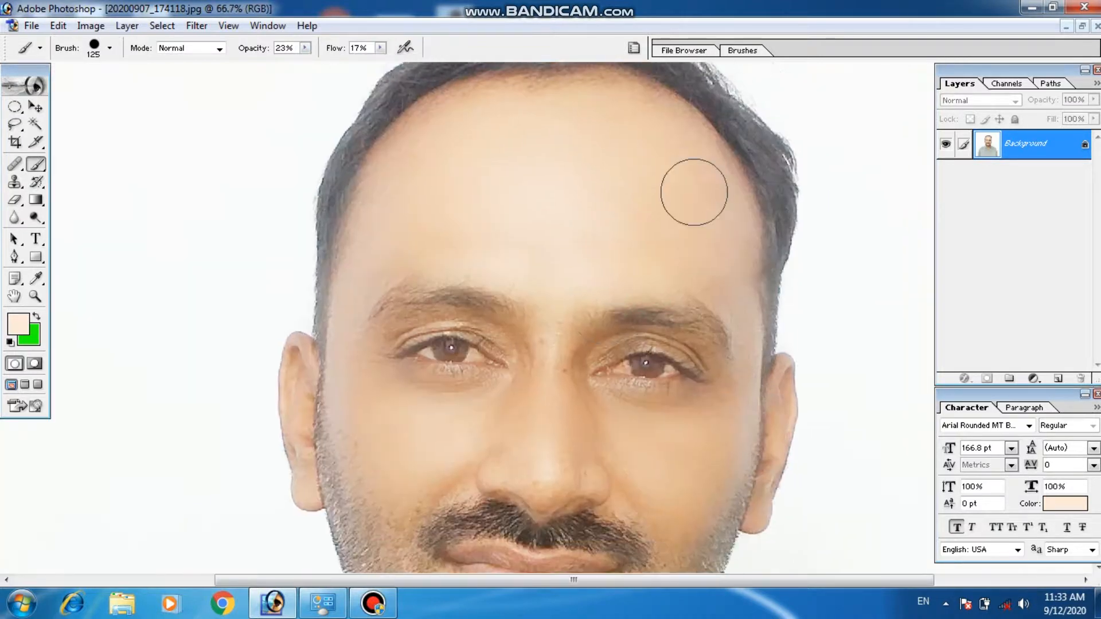
Brush the skin tone over the cheeks, nose and under-eye areas with an 80-pixel brush
{"action": "key", "text": "bracketleft"}
{"action": "key", "text": "bracketleft"}
{"action": "key", "text": "bracketleft"}
{"action": "key", "text": "bracketleft"}
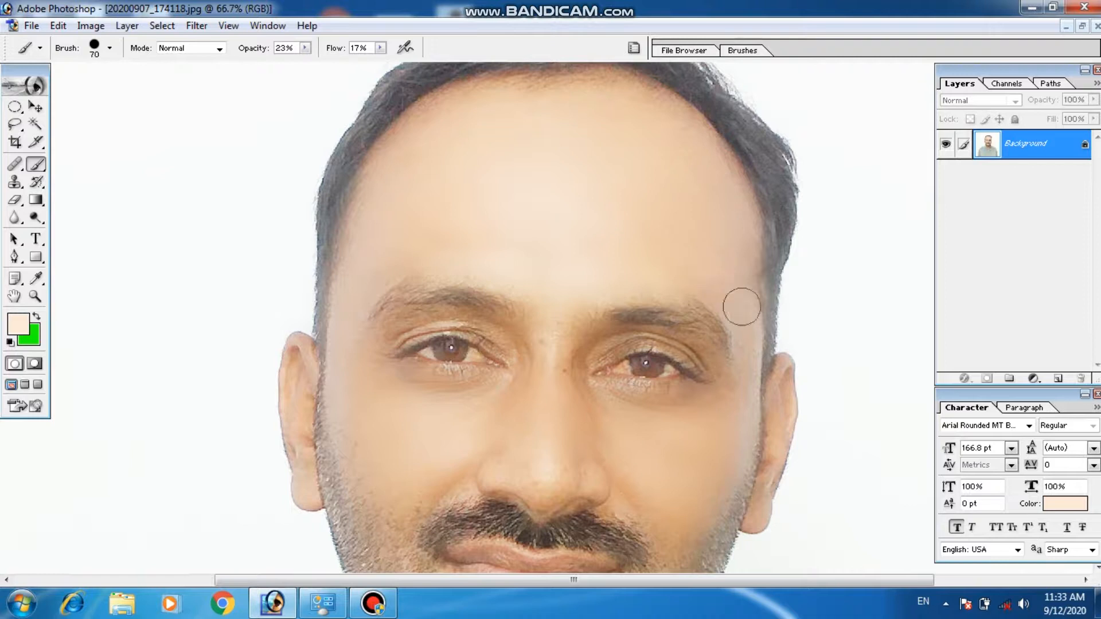
{"action": "key", "text": "bracketright"}
{"action": "mouse_move", "coordinate": [654, 457]}
{"action": "left_mouse_down"}
{"action": "mouse_move", "coordinate": [607, 397]}
{"action": "mouse_move", "coordinate": [696, 495]}
{"action": "left_mouse_up"}
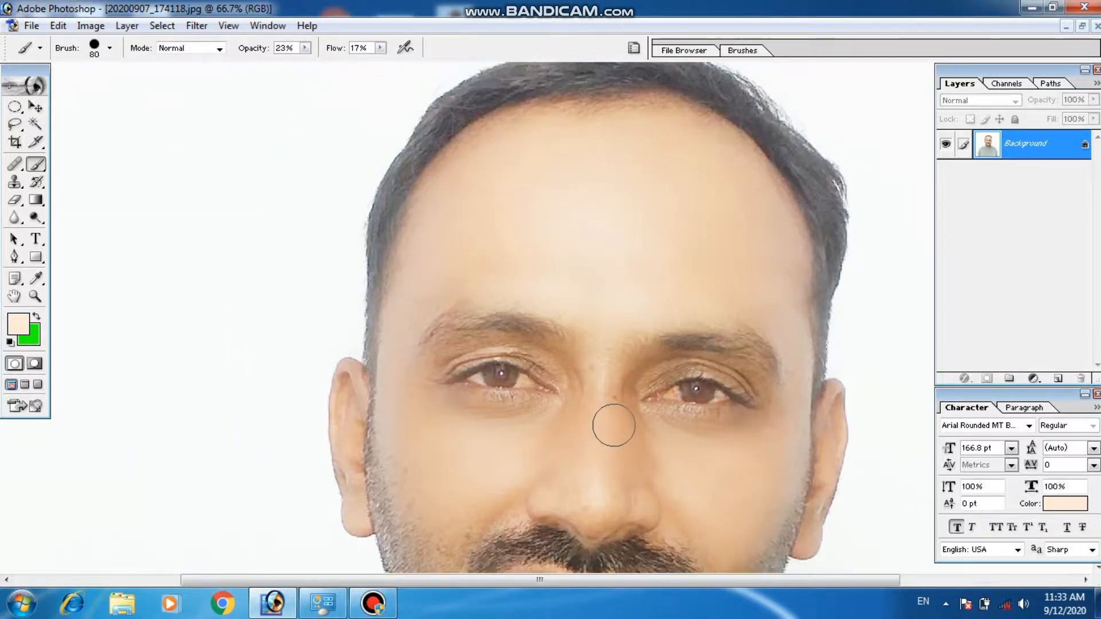
{"action": "left_click_drag", "start_coordinate": [577, 425], "coordinate": [592, 353]}
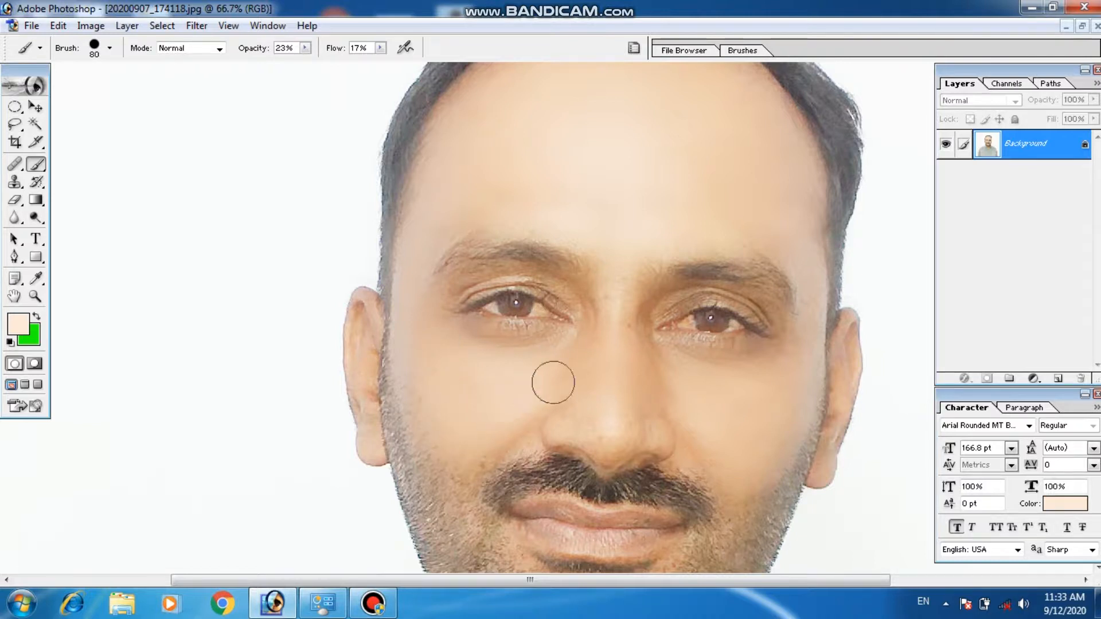
{"action": "mouse_move", "coordinate": [642, 414]}
{"action": "left_mouse_down"}
{"action": "mouse_move", "coordinate": [642, 321]}
{"action": "mouse_move", "coordinate": [666, 402]}
{"action": "left_mouse_up"}
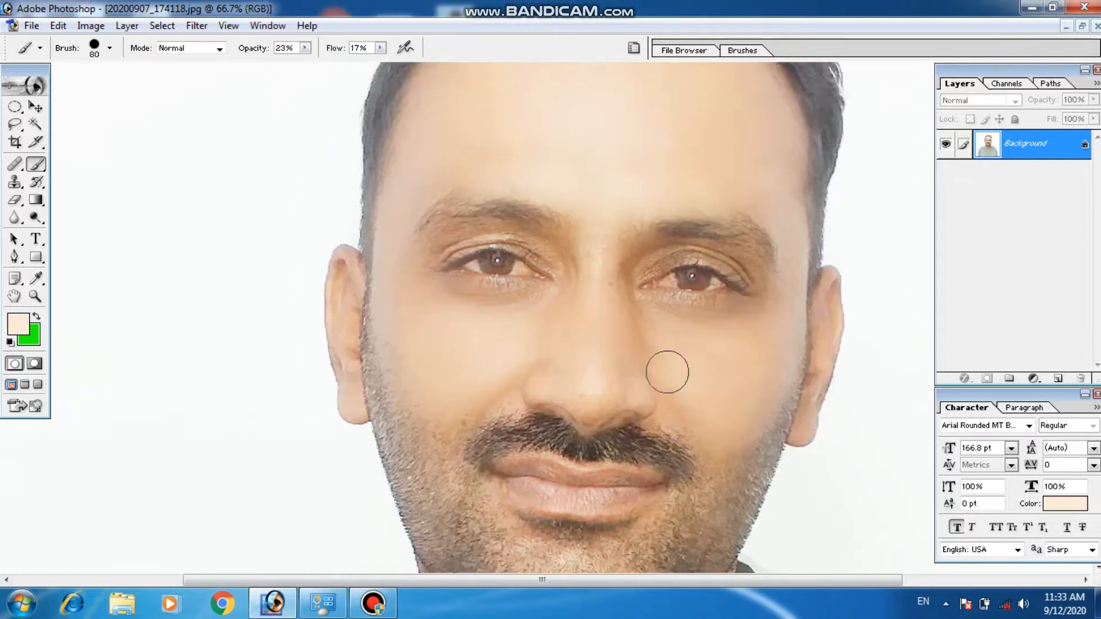
{"action": "mouse_move", "coordinate": [585, 136]}
{"action": "left_mouse_down"}
{"action": "mouse_move", "coordinate": [592, 328]}
{"action": "mouse_move", "coordinate": [612, 216]}
{"action": "mouse_move", "coordinate": [588, 142]}
{"action": "left_mouse_up"}
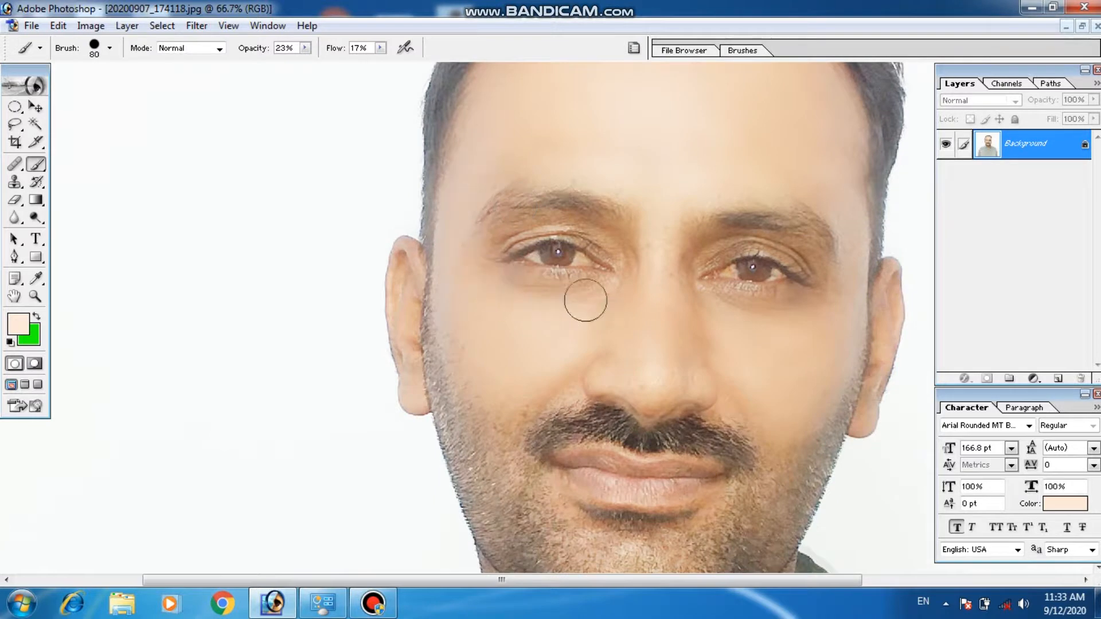
{"action": "left_click_drag", "start_coordinate": [583, 297], "coordinate": [505, 300]}
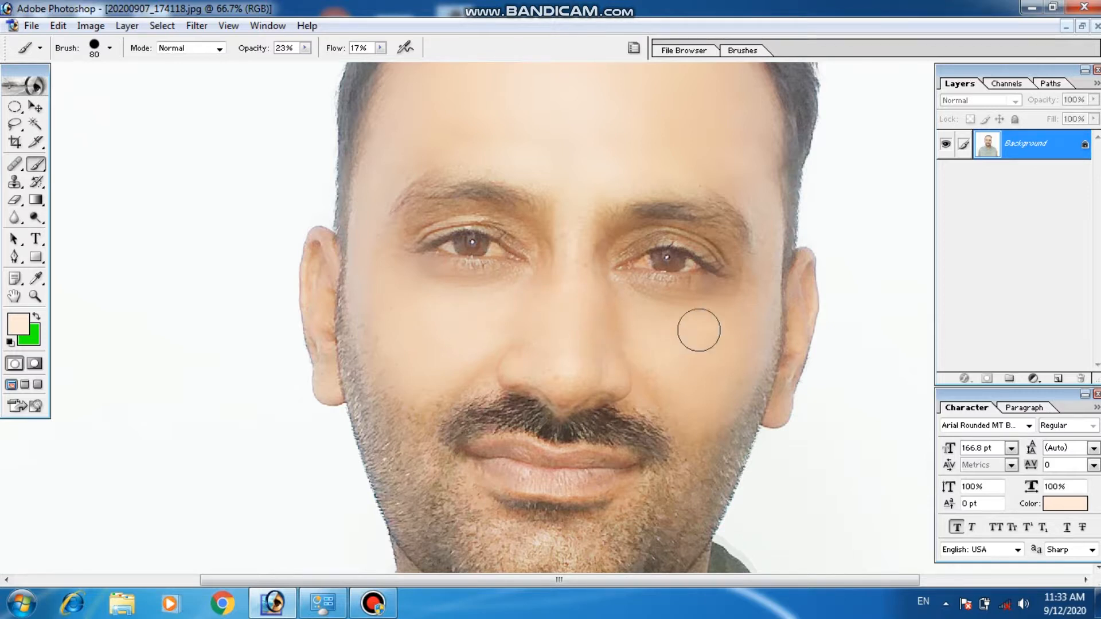
{"action": "scroll", "coordinate": [698, 402], "scroll_direction": "up", "scroll_amount": 3}
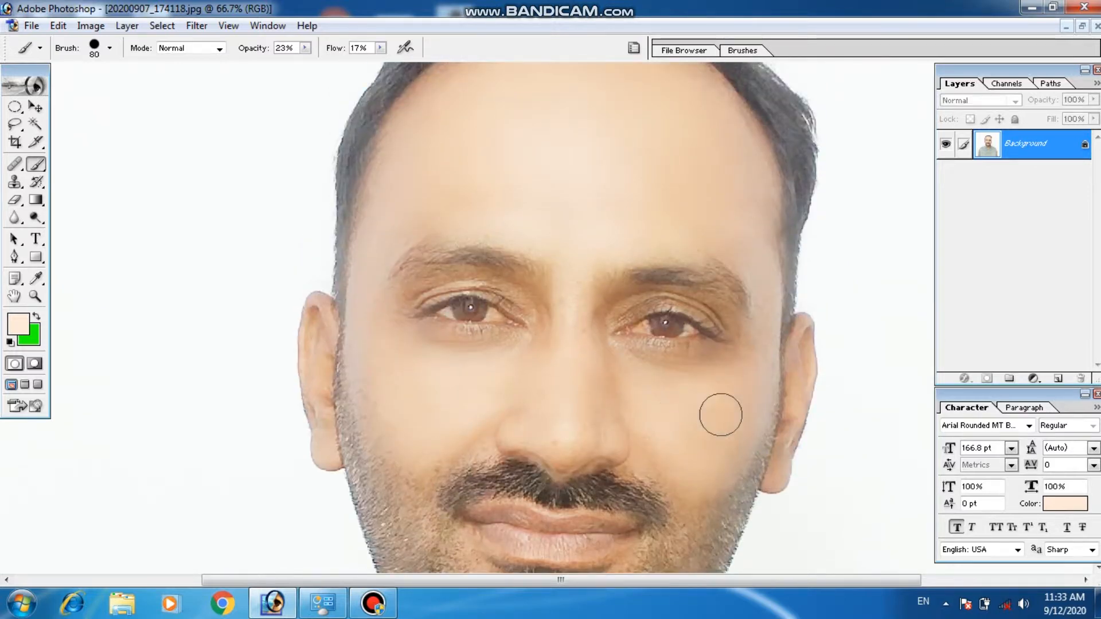
Lighten the skin around the eye on the photo's left side with a 30-pixel brush
{"action": "key", "text": "ctrl+minus"}
{"action": "key", "text": "ctrl+minus"}
{"action": "key", "text": "ctrl+minus"}
{"action": "key", "text": "ctrl+minus"}
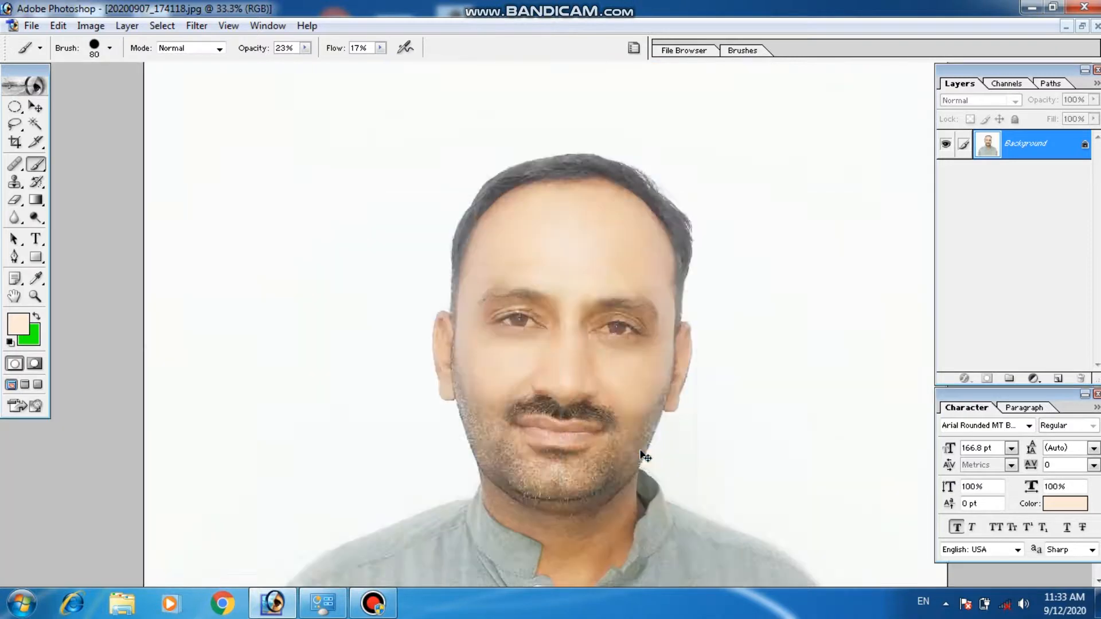
{"action": "key", "text": "ctrl+plus"}
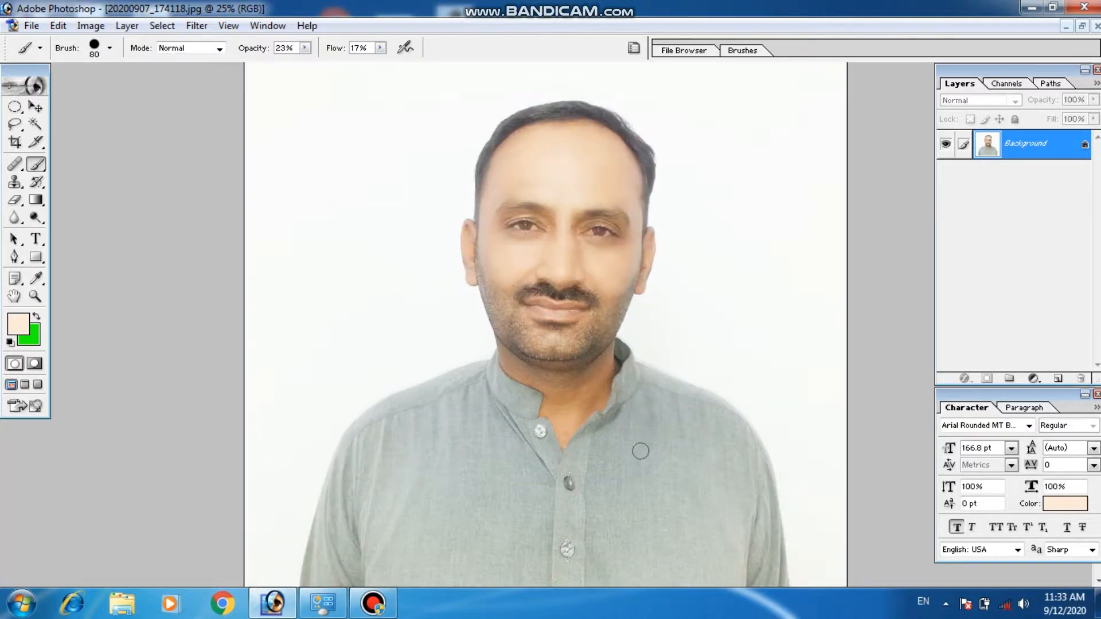
{"action": "left_click_drag", "start_coordinate": [598, 417], "coordinate": [460, 508]}
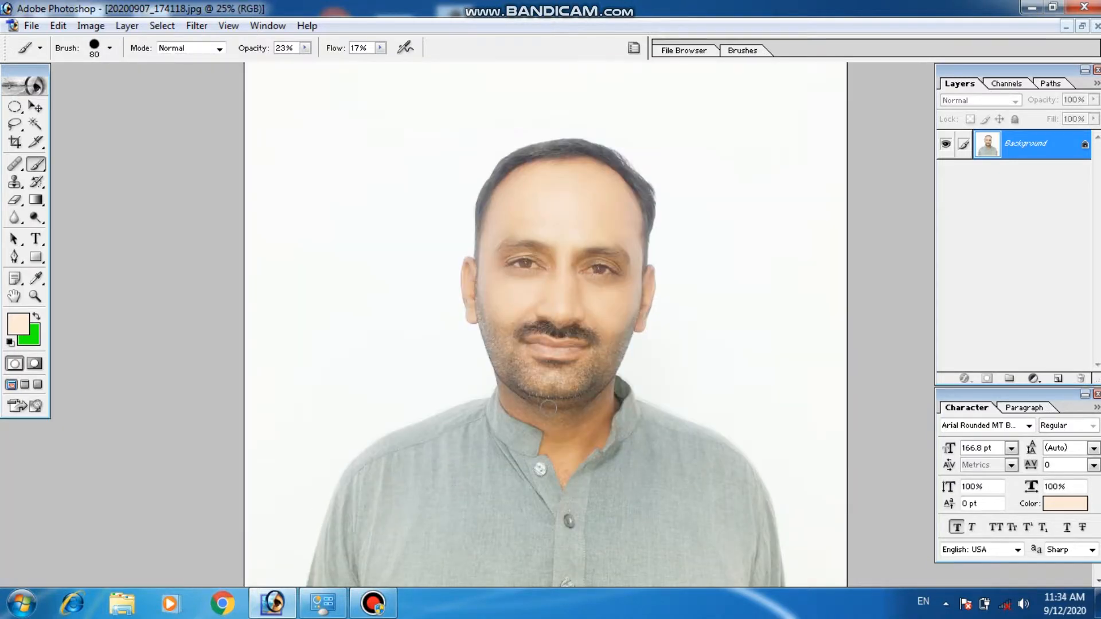
{"action": "key", "text": "ctrl+plus"}
{"action": "key", "text": "ctrl+plus"}
{"action": "key", "text": "ctrl+plus"}
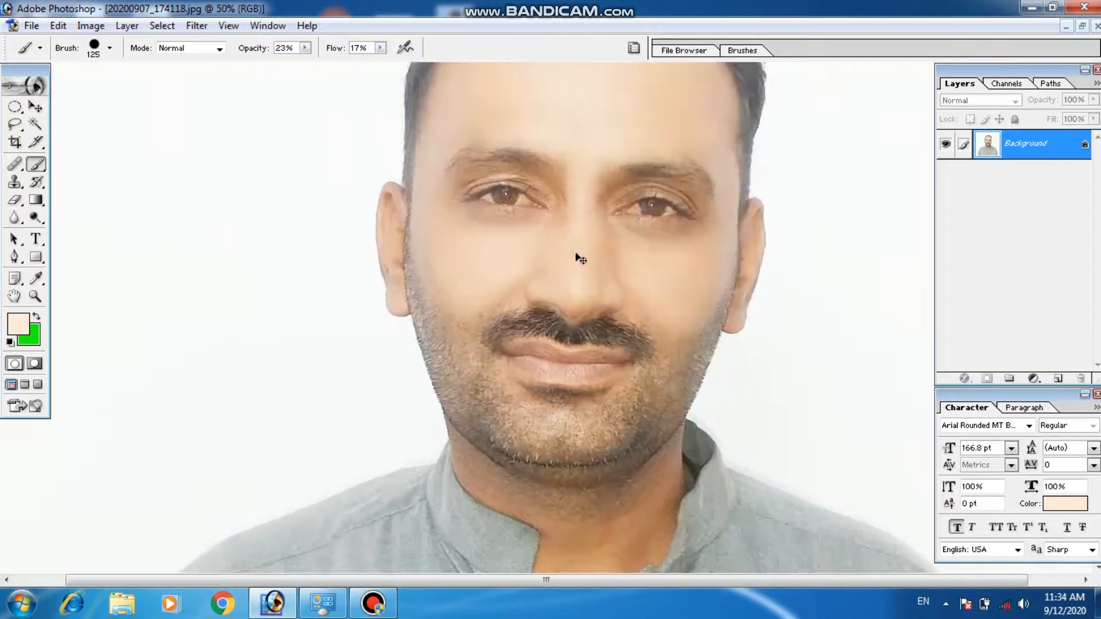
{"action": "left_click_drag", "start_coordinate": [611, 209], "coordinate": [497, 389]}
{"action": "key", "text": "bracketleft"}
{"action": "key", "text": "bracketleft"}
{"action": "key", "text": "bracketleft"}
{"action": "key", "text": "bracketleft"}
{"action": "left_click_drag", "start_coordinate": [460, 353], "coordinate": [386, 363]}
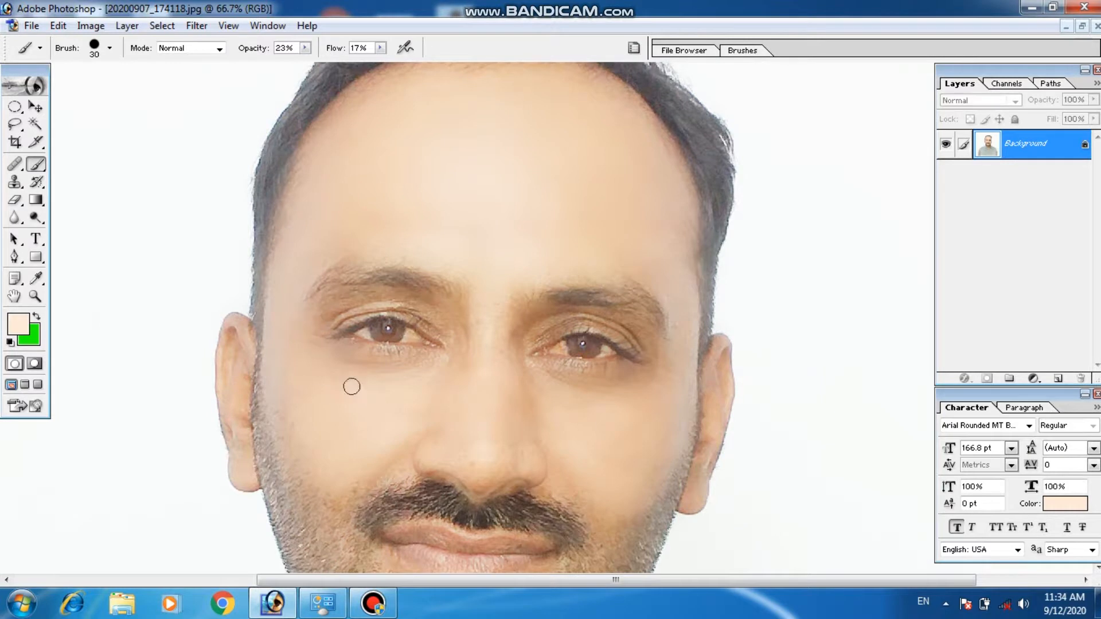
{"action": "key", "text": "ctrl+plus"}
{"action": "mouse_move", "coordinate": [352, 387]}
{"action": "left_mouse_down"}
{"action": "mouse_move", "coordinate": [411, 392]}
{"action": "mouse_move", "coordinate": [429, 376]}
{"action": "left_mouse_up"}
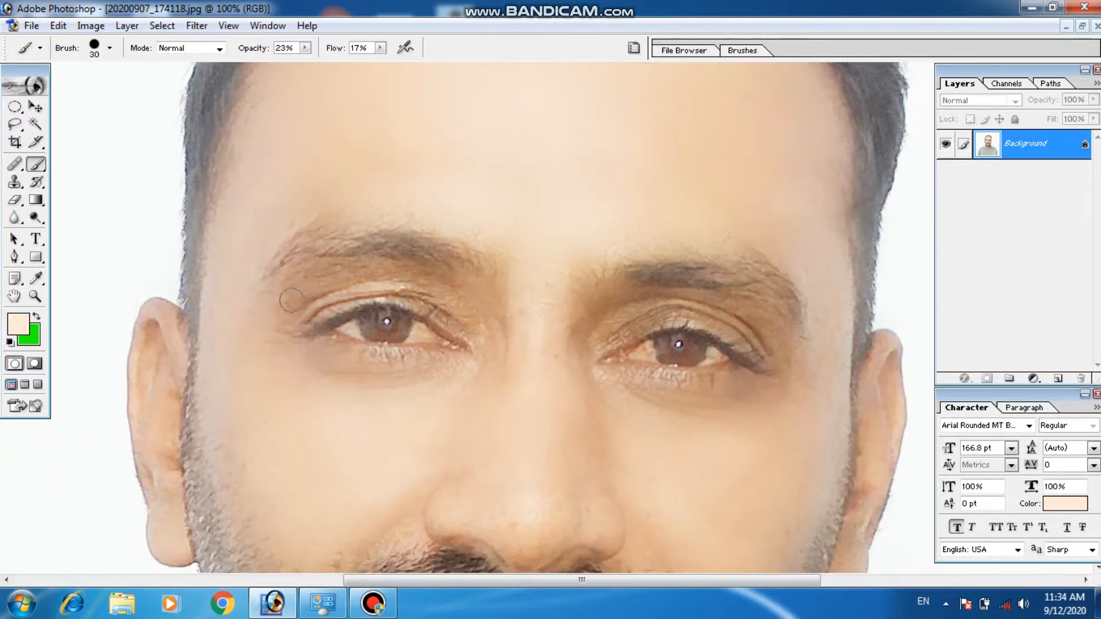
Lighten the upper eyelid and the skin under the eye on the photo's right side with the same small brush
{"action": "left_click_drag", "start_coordinate": [491, 321], "coordinate": [402, 357]}
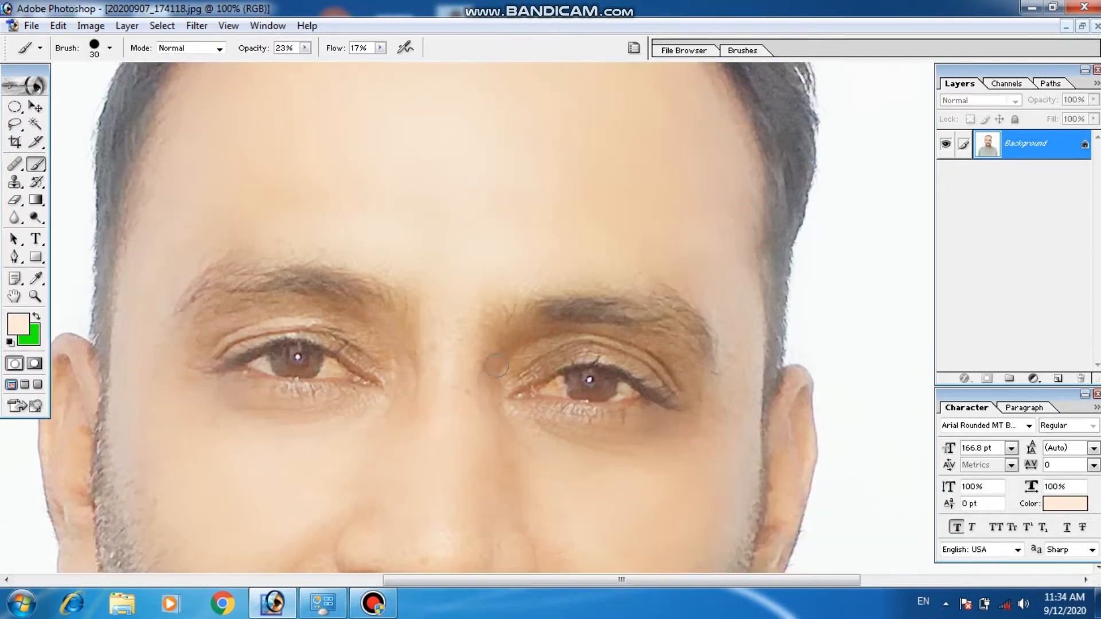
{"action": "mouse_move", "coordinate": [586, 344]}
{"action": "left_mouse_down"}
{"action": "mouse_move", "coordinate": [660, 361]}
{"action": "mouse_move", "coordinate": [667, 345]}
{"action": "left_mouse_up"}
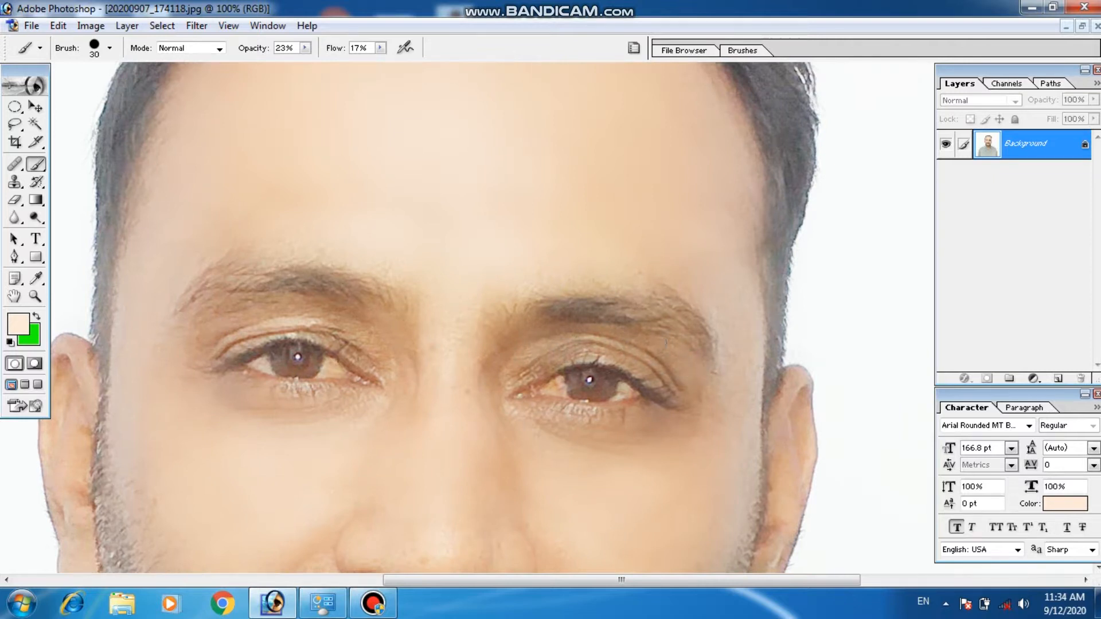
{"action": "left_click_drag", "start_coordinate": [676, 428], "coordinate": [654, 425]}
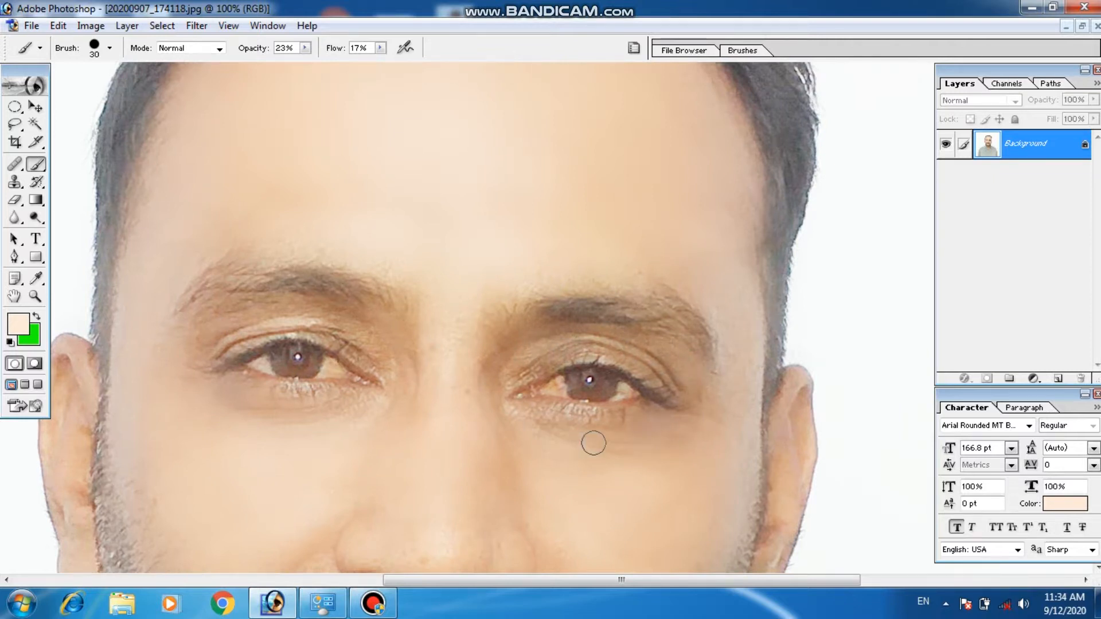
{"action": "key", "text": "ctrl+minus"}
{"action": "key", "text": "ctrl+minus"}
{"action": "key", "text": "ctrl+minus"}
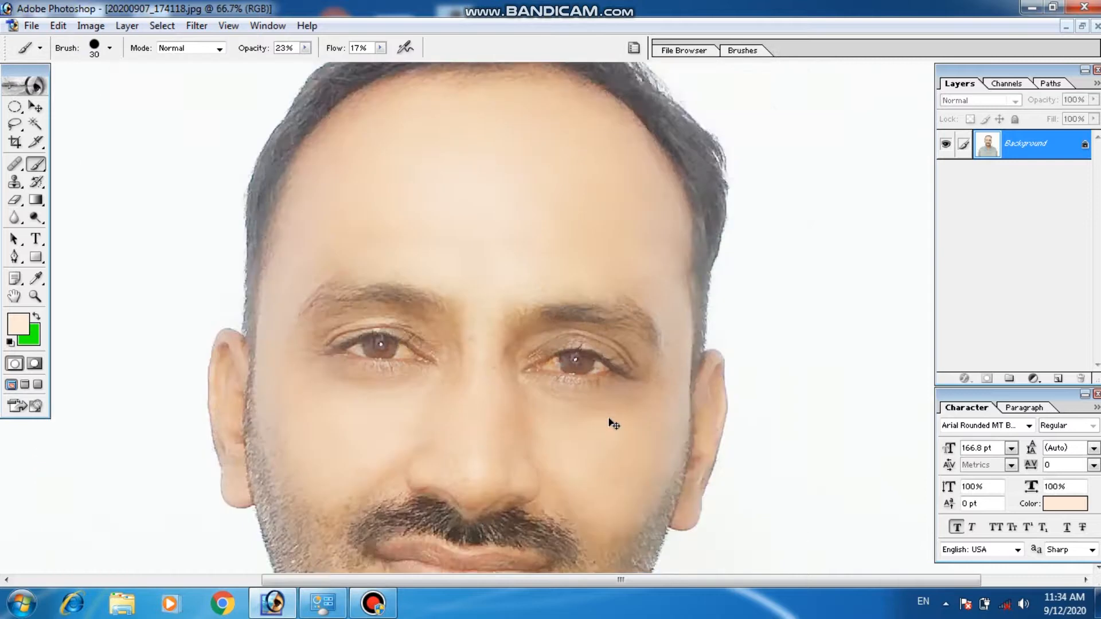
{"action": "key", "text": "ctrl+minus"}
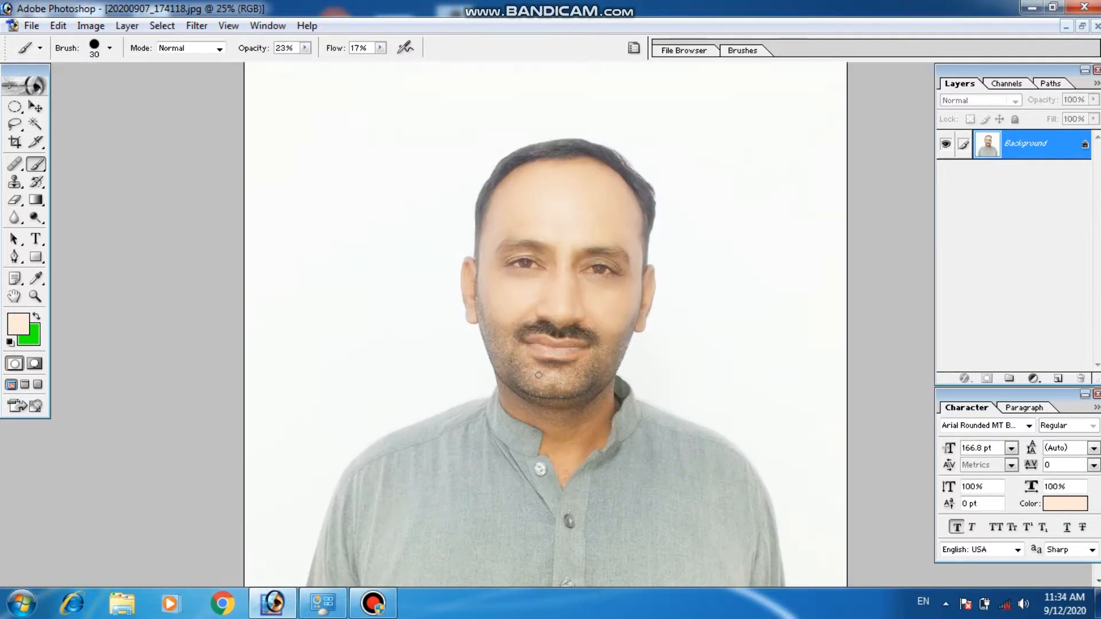
Adjust the whole photo with Curves, moving the RGB midtone point to input 125, output 135 and adding a lower shadow point
{"action": "left_click", "coordinate": [35, 106]}
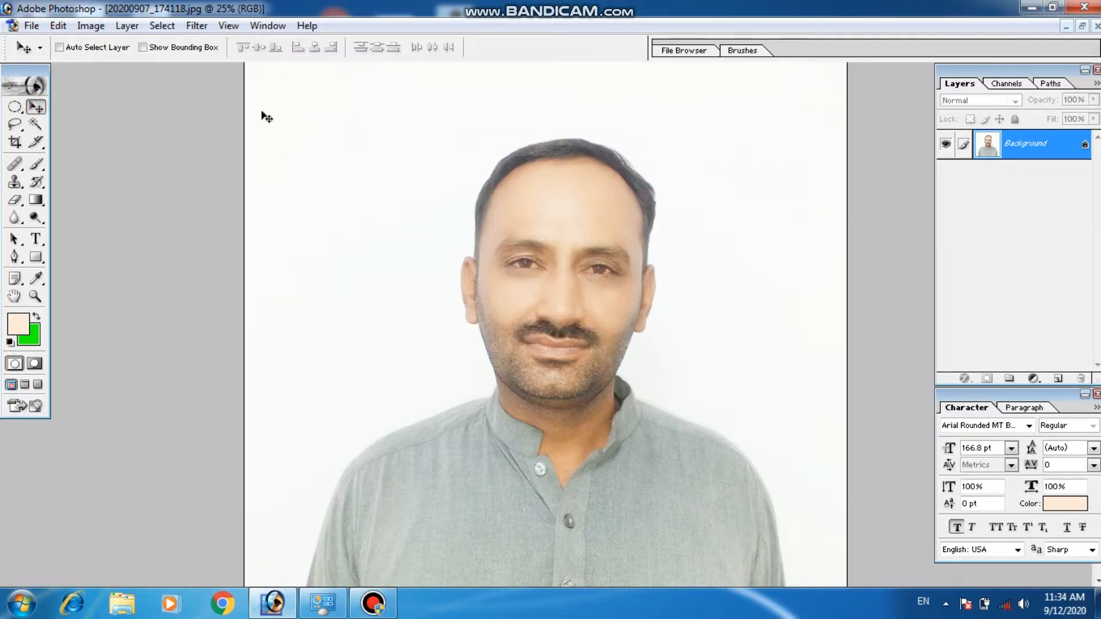
{"action": "left_click", "coordinate": [92, 25]}
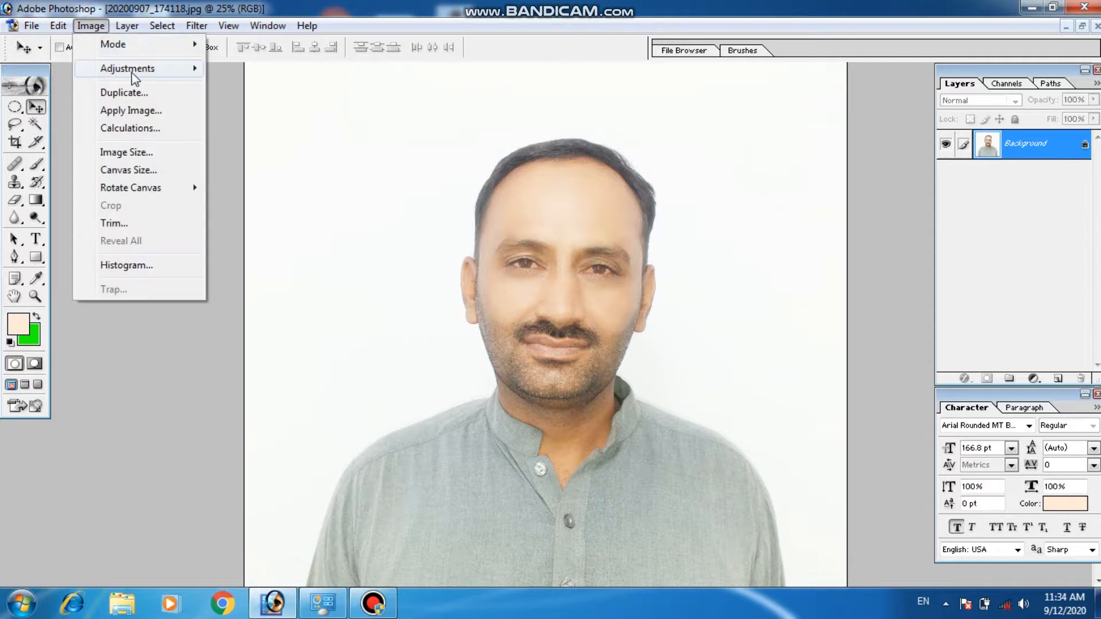
{"action": "mouse_move", "coordinate": [135, 77]}
{"action": "left_click", "coordinate": [256, 140]}
{"action": "left_click_drag", "start_coordinate": [818, 327], "coordinate": [815, 320]}
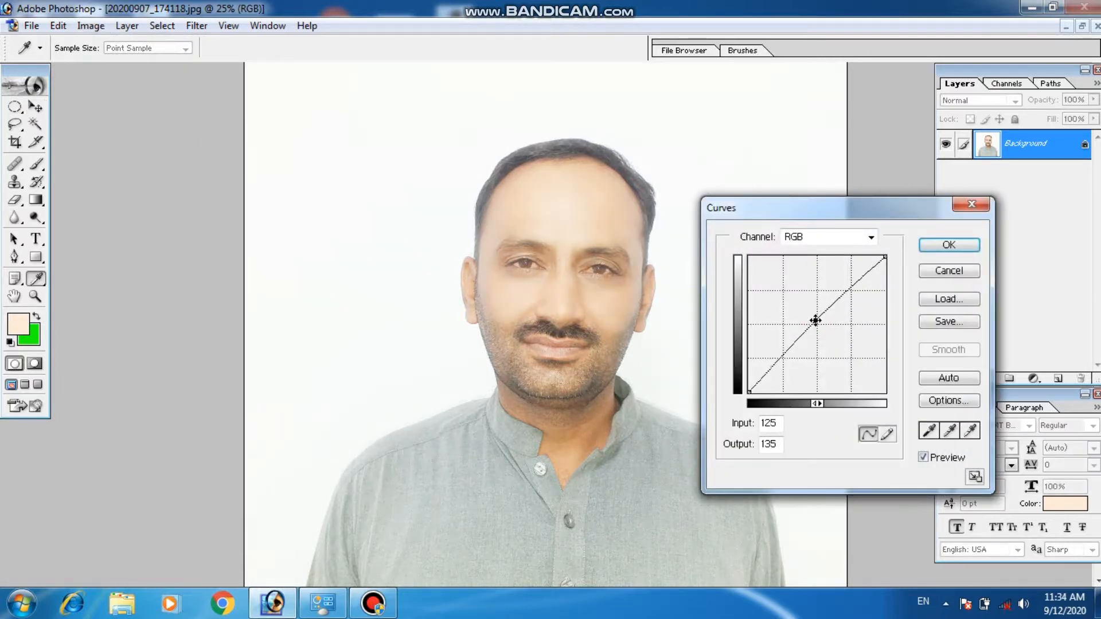
{"action": "left_click", "coordinate": [782, 360]}
{"action": "left_click", "coordinate": [951, 246]}
{"action": "key", "text": "v"}
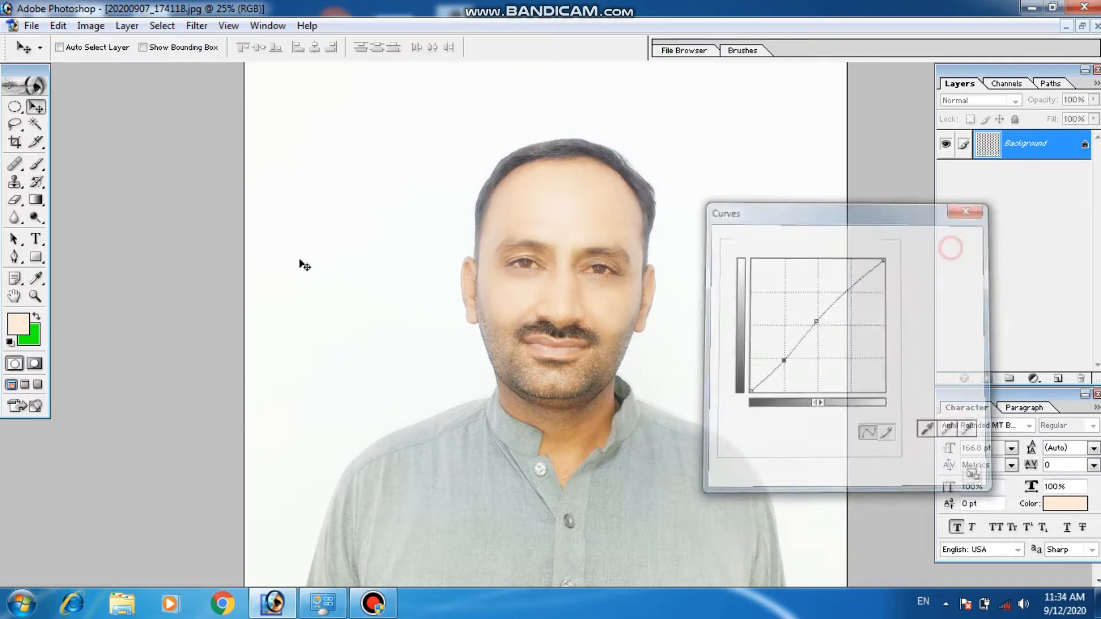
{"action": "key", "text": "ctrl+minus"}
{"action": "key", "text": "ctrl+minus"}
{"action": "key", "text": "ctrl+plus"}
{"action": "key", "text": "ctrl+plus"}
{"action": "key", "text": "ctrl+plus"}
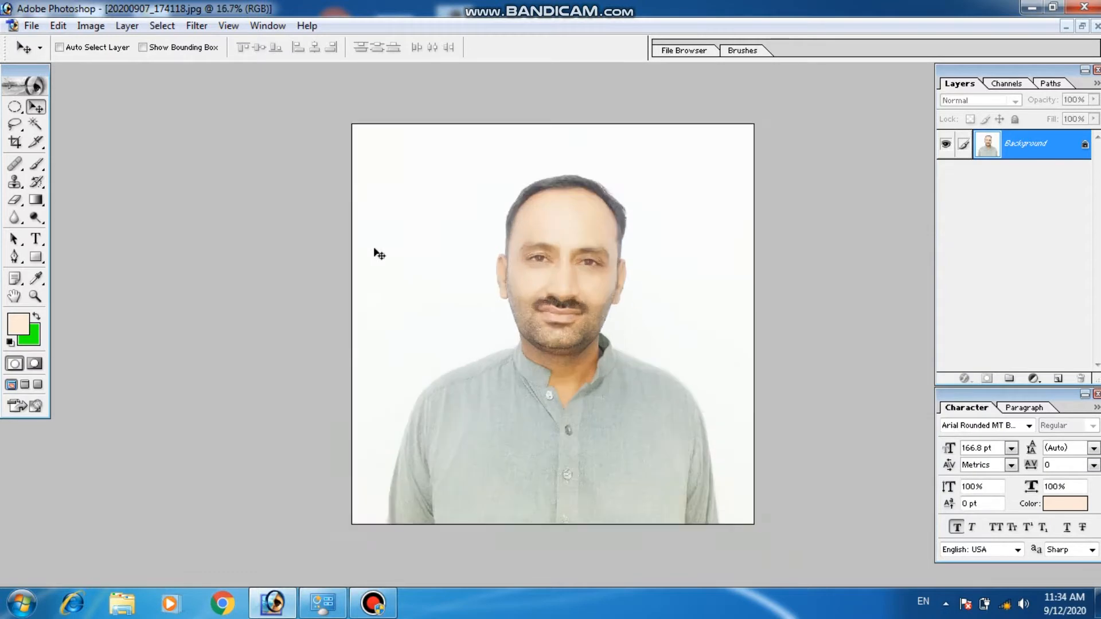
Select the white background around the man with the Magic Wand and remove it to leave transparency
{"action": "key", "text": "ctrl+minus"}
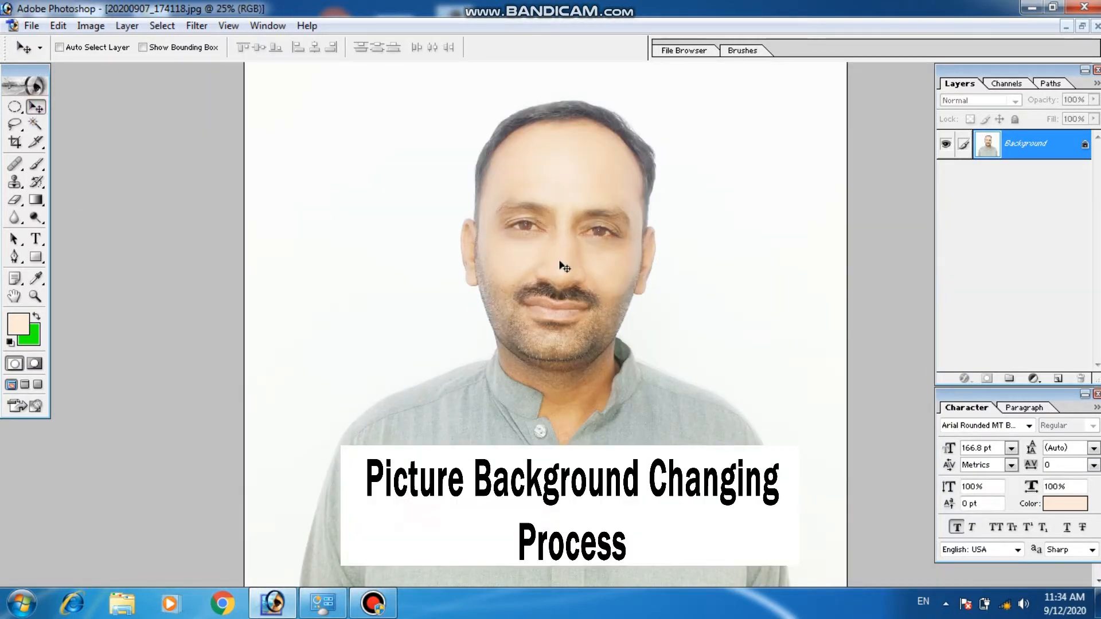
{"action": "mouse_move", "coordinate": [572, 281]}
{"action": "left_mouse_down"}
{"action": "mouse_move", "coordinate": [565, 321]}
{"action": "mouse_move", "coordinate": [562, 290]}
{"action": "mouse_move", "coordinate": [565, 301]}
{"action": "left_mouse_up"}
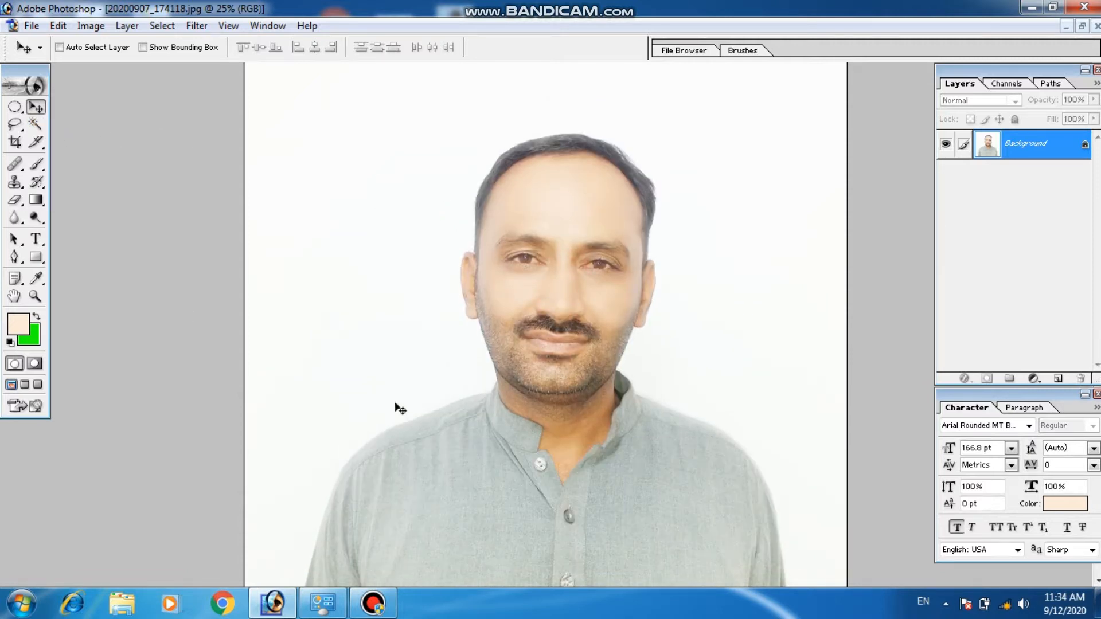
{"action": "left_click", "coordinate": [36, 123]}
{"action": "left_click", "coordinate": [402, 149]}
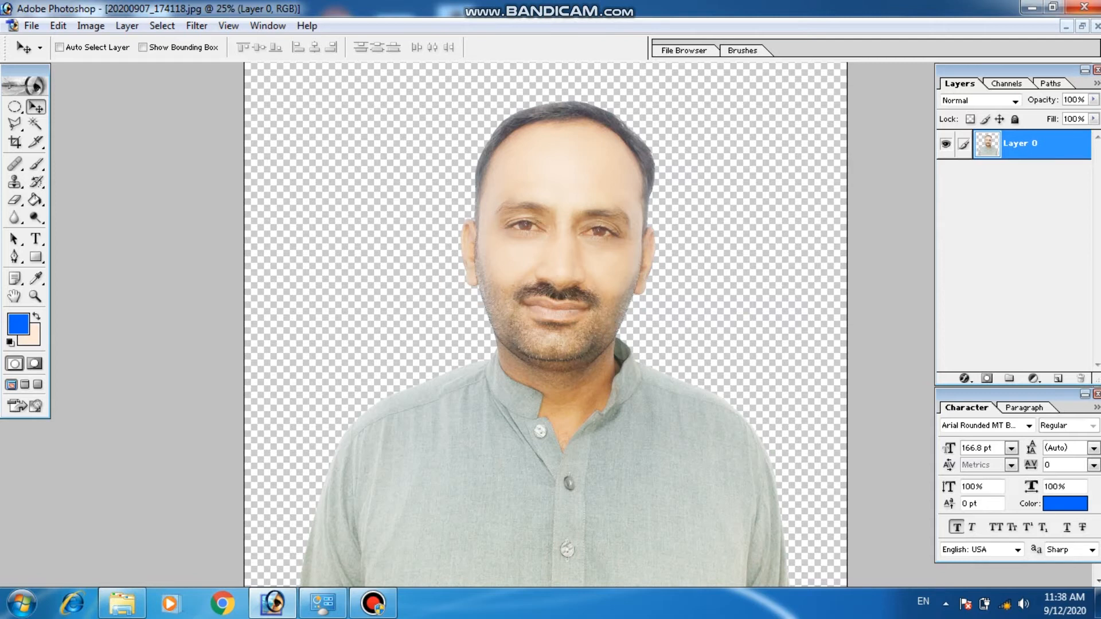
Bring the beautiful-bloom-blooming-414062 image from the backgrounds folder into the portrait document as a new layer covering the canvas
{"action": "left_click", "coordinate": [1032, 7]}
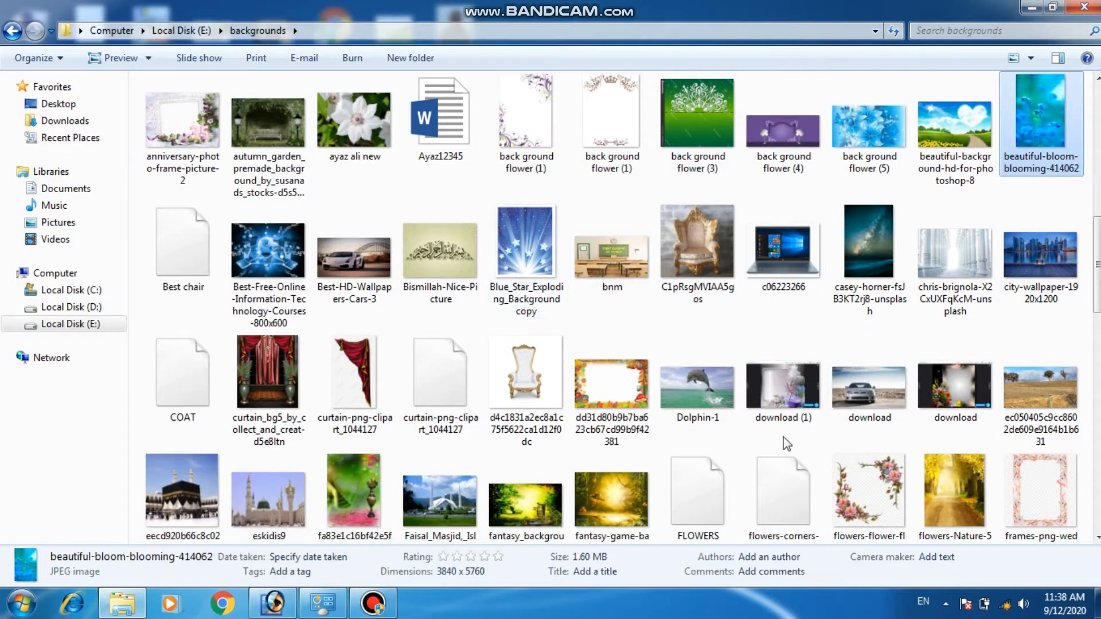
{"action": "left_click_drag", "start_coordinate": [1037, 119], "coordinate": [485, 384]}
{"action": "left_click_drag", "start_coordinate": [155, 309], "coordinate": [453, 355]}
{"action": "left_click", "coordinate": [123, 252]}
{"action": "left_click", "coordinate": [266, 92]}
{"action": "left_click", "coordinate": [615, 103]}
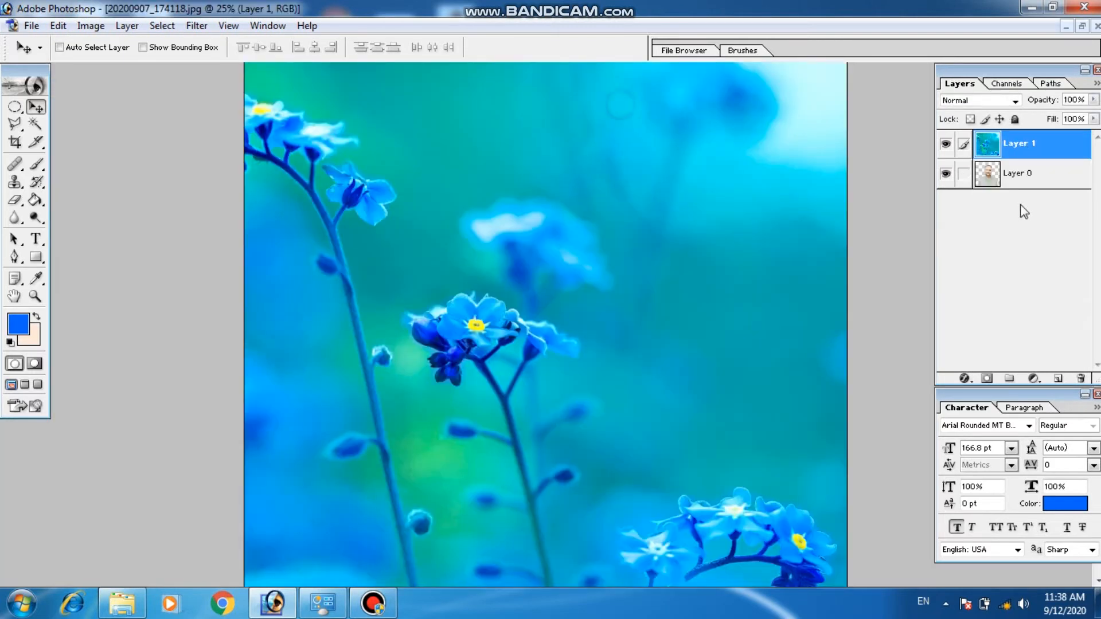
Move the blue flower layer beneath the cut-out portrait layer and make the portrait layer active
{"action": "left_click_drag", "start_coordinate": [1045, 149], "coordinate": [1050, 211]}
{"action": "left_click", "coordinate": [1046, 149]}
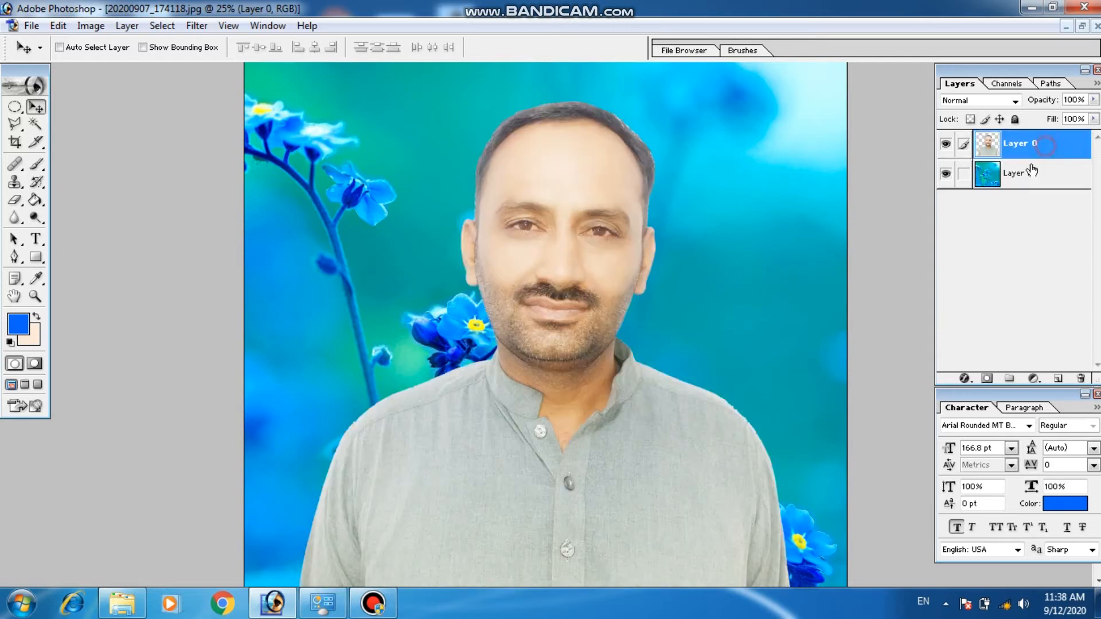
{"action": "key", "text": "ctrl+minus"}
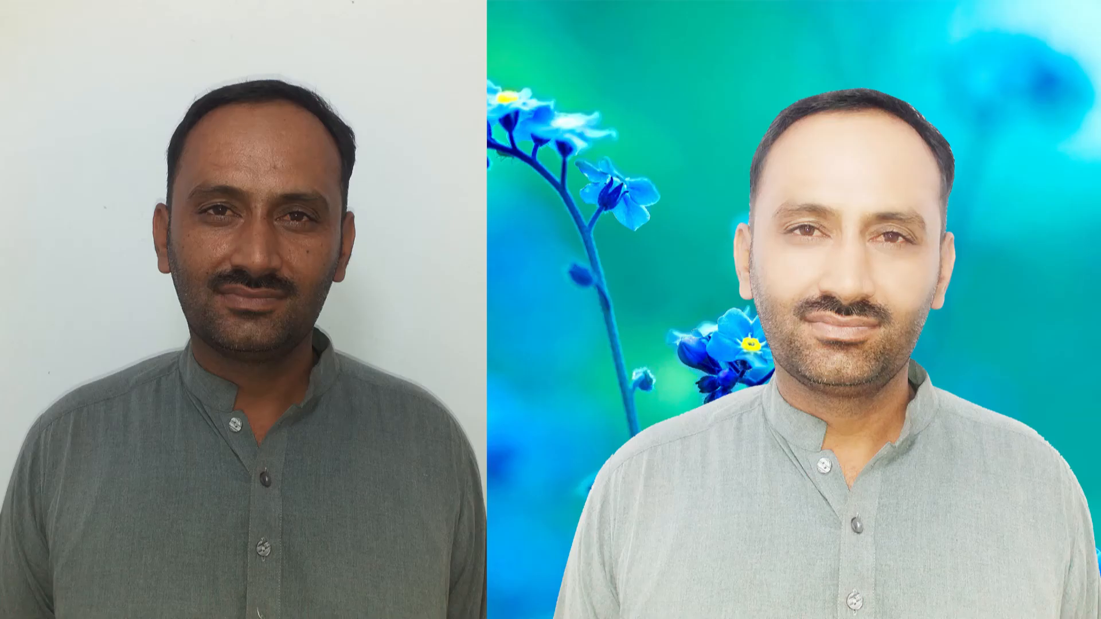